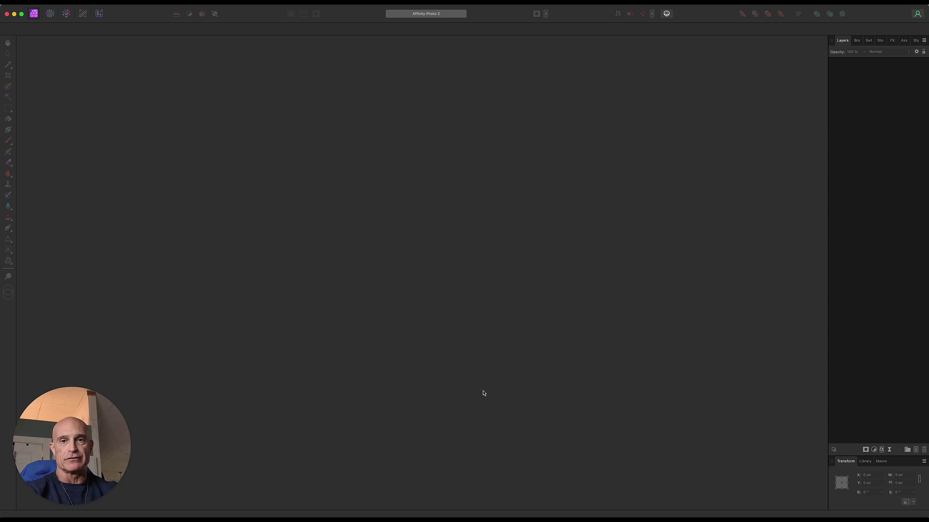
Step: Create a new 1080 × 1080 px Social Media Square Post document
click(66, 5)
click(70, 10)
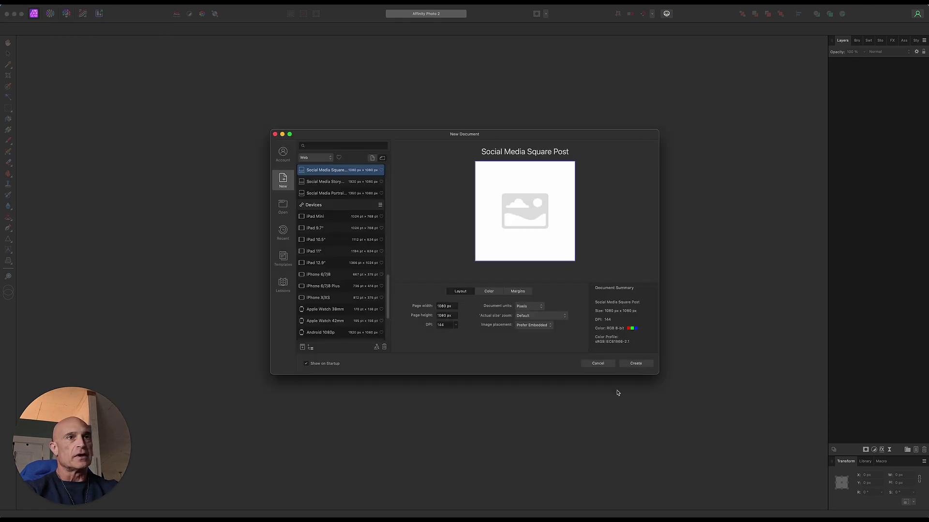
click(633, 364)
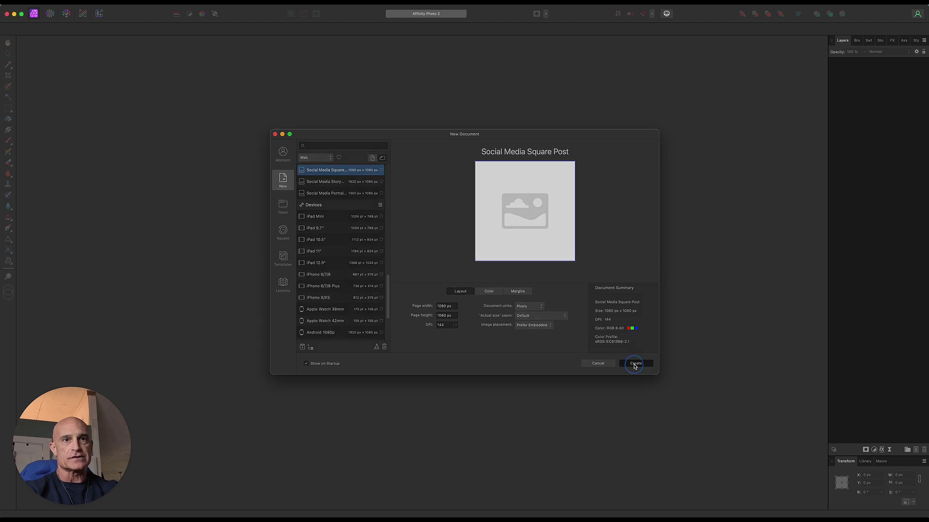
Step: Drag vertical and horizontal guides from the rulers so they cross at 540 px
scroll(426, 334, down, 3)
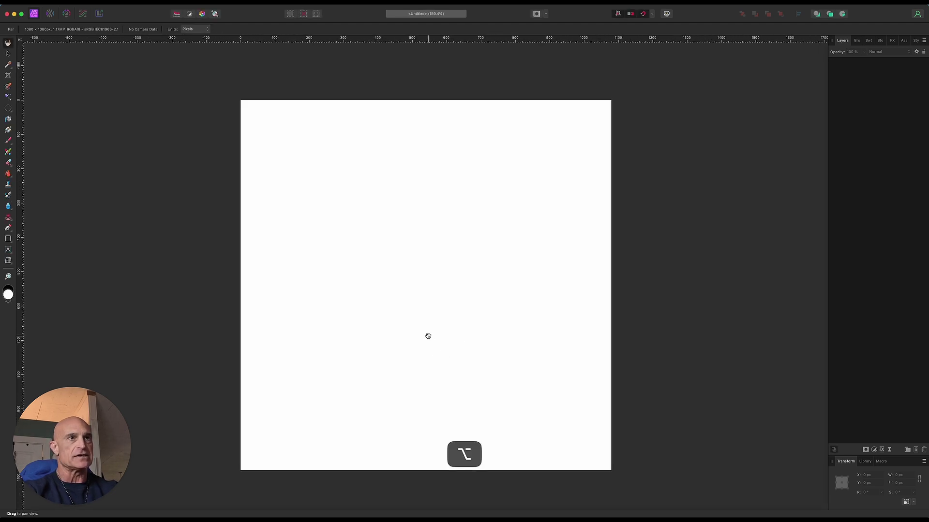
click(8, 54)
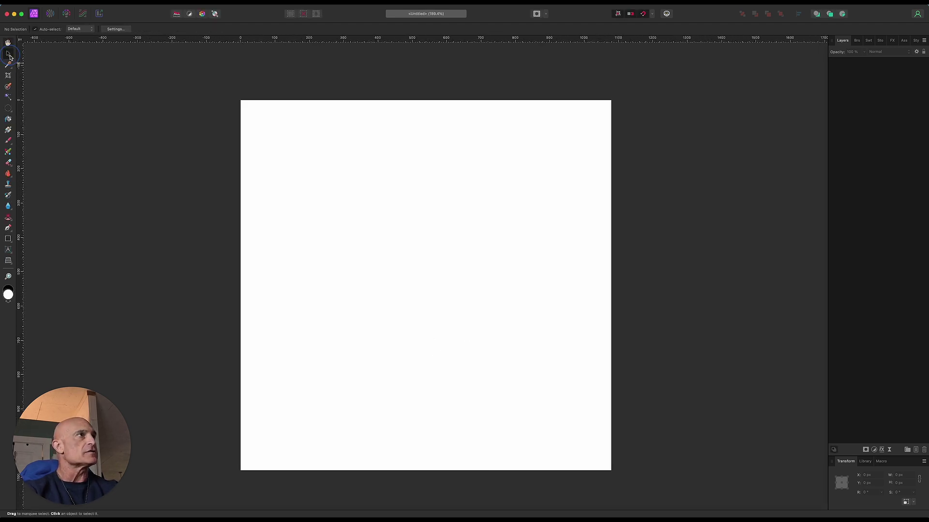
drag(21, 196, 426, 242)
drag(381, 40, 390, 286)
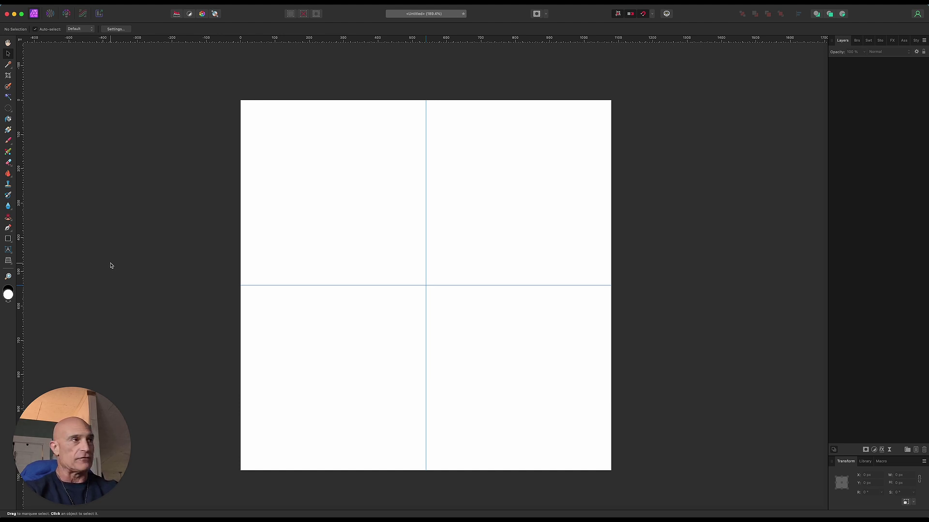
click(8, 239)
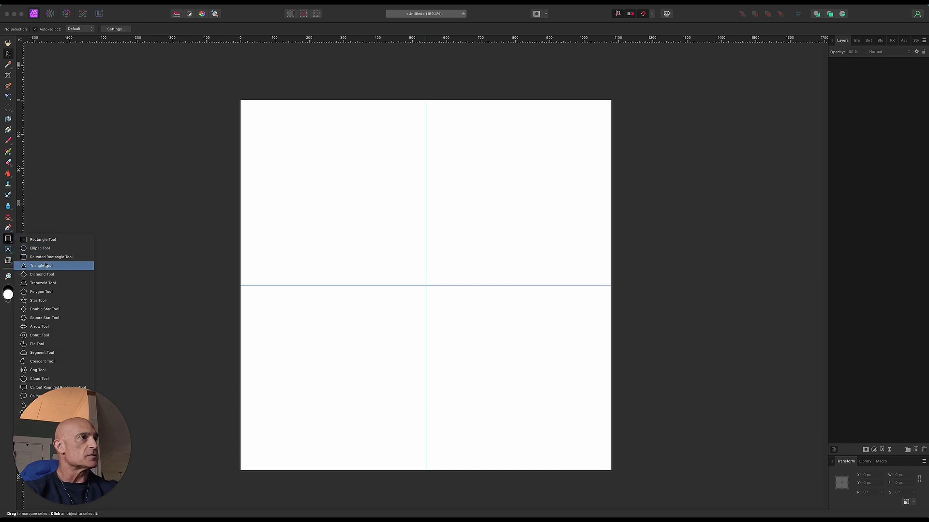
Step: Draw a small five-point star near the top, fill it blue, and centre it horizontally
click(38, 300)
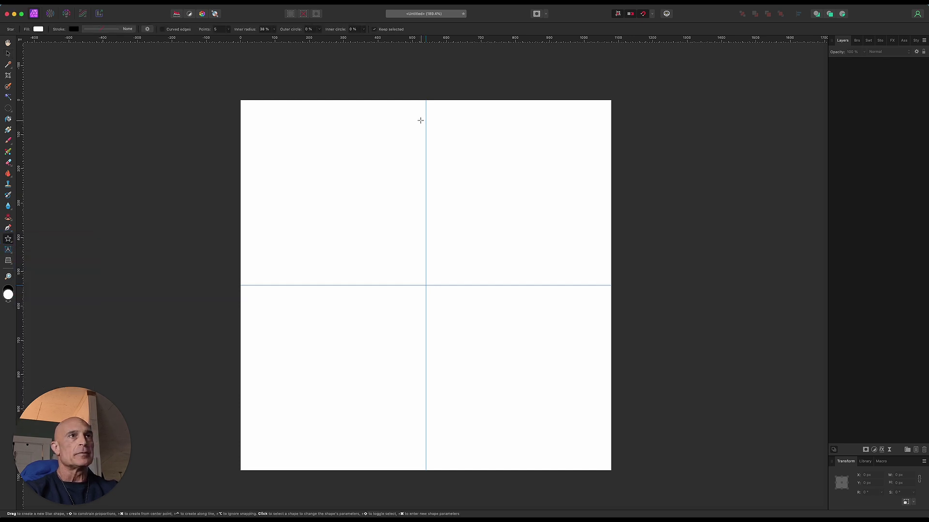
drag(419, 124, 435, 138)
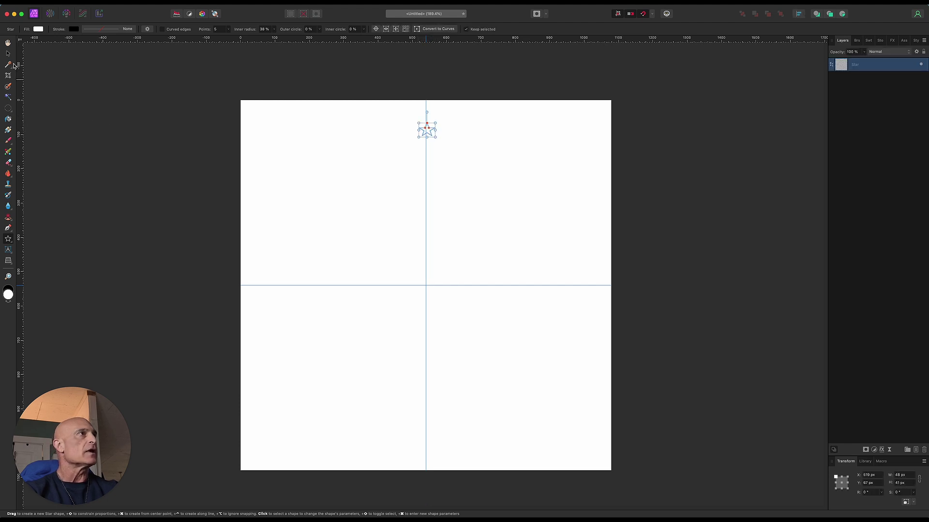
click(38, 29)
click(65, 68)
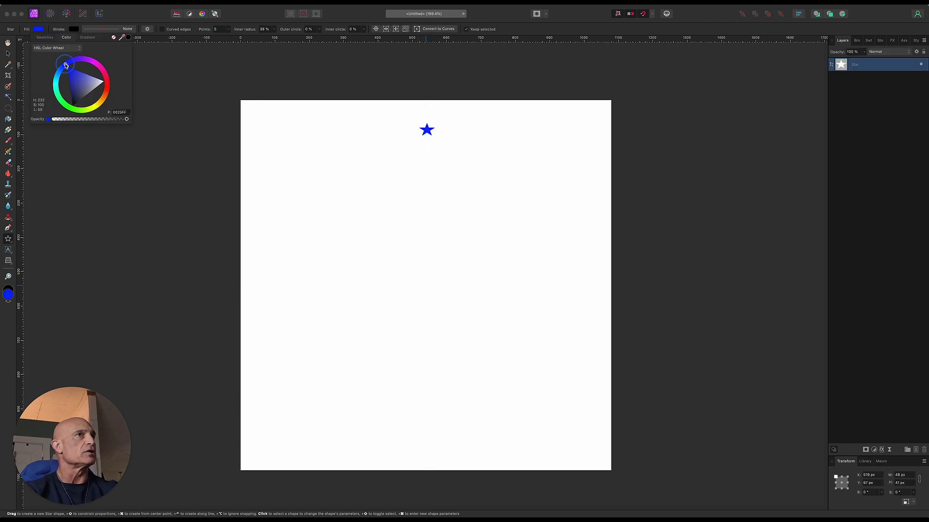
key(v)
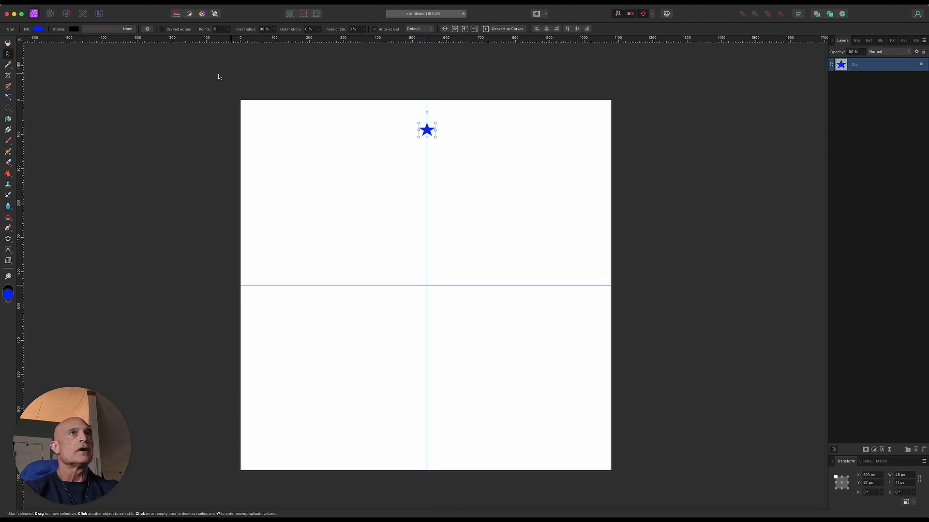
click(547, 30)
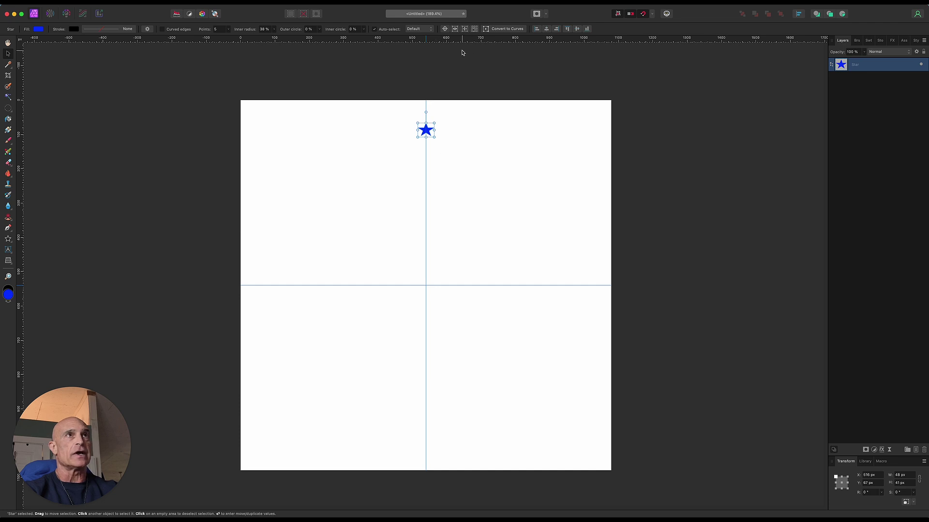
Step: Put the star's rotation origin at page centre and make 11 copies rotated 30° apart
click(445, 28)
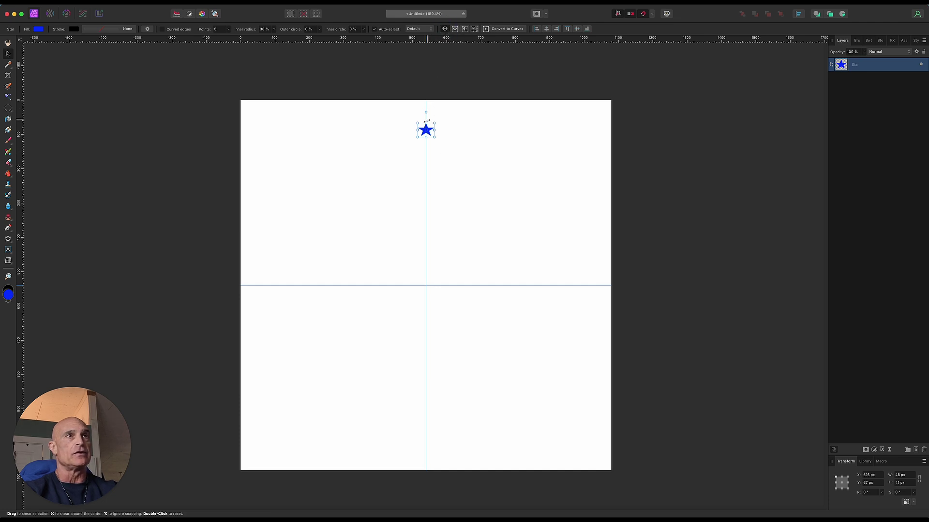
drag(426, 181, 426, 286)
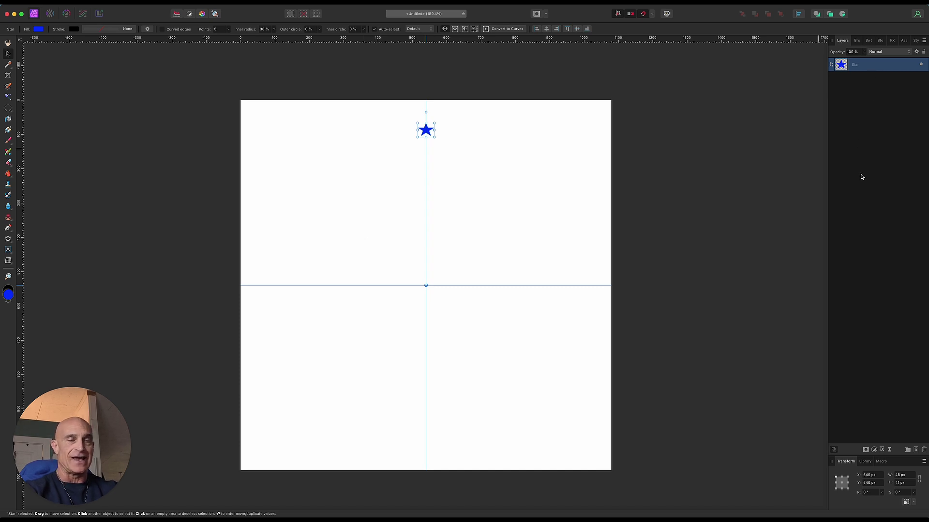
key(Return)
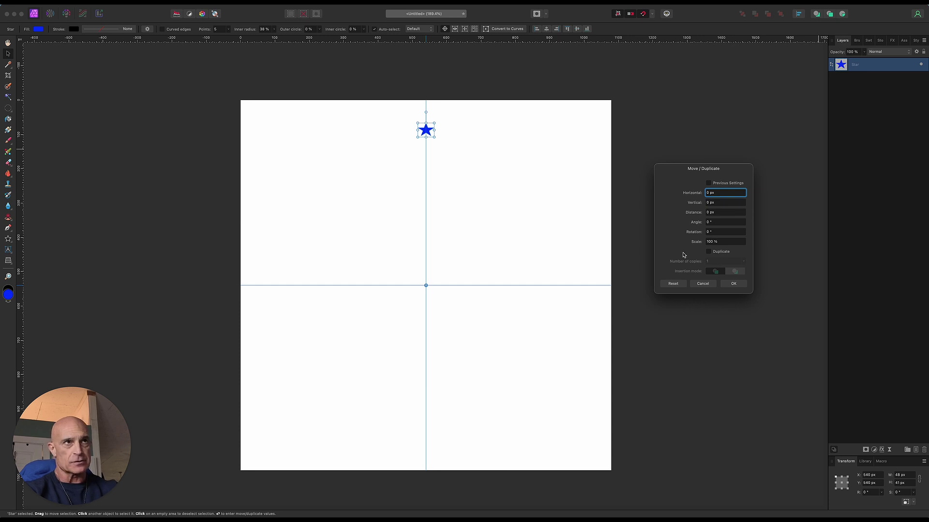
click(709, 252)
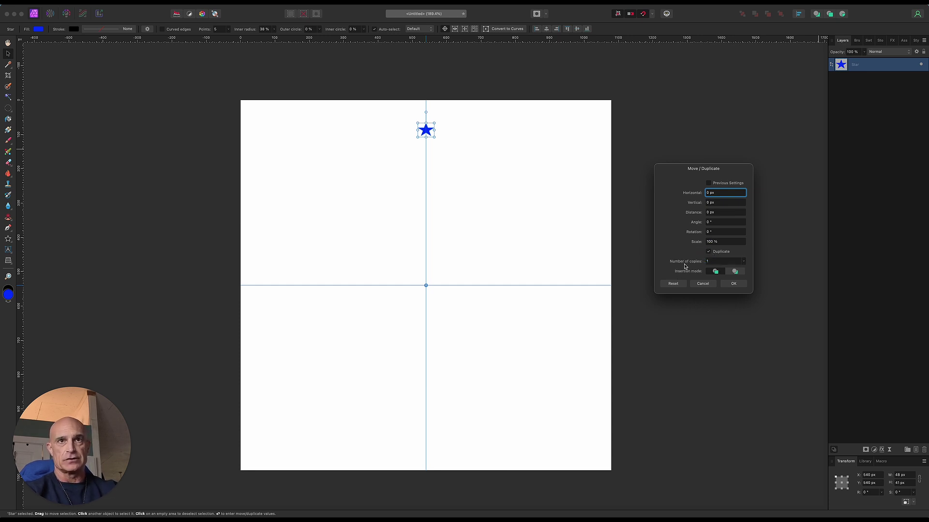
drag(687, 263, 690, 265)
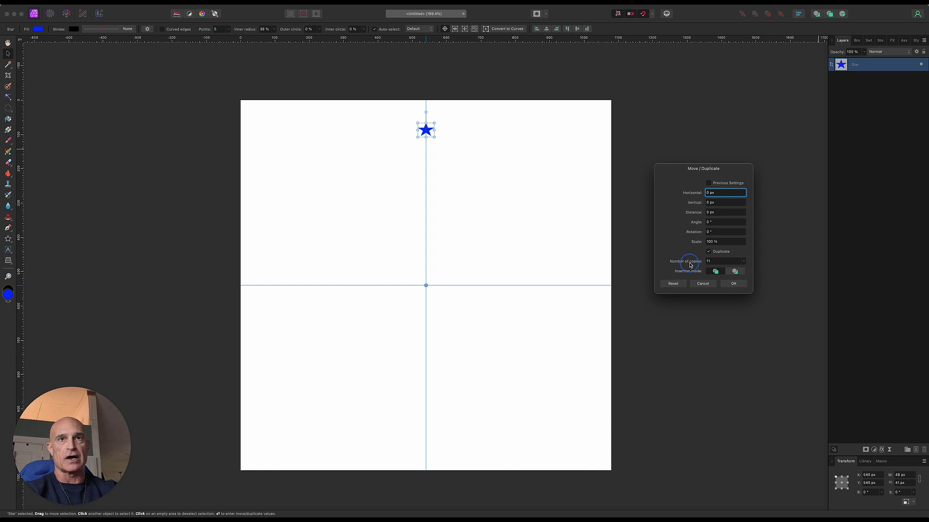
click(736, 271)
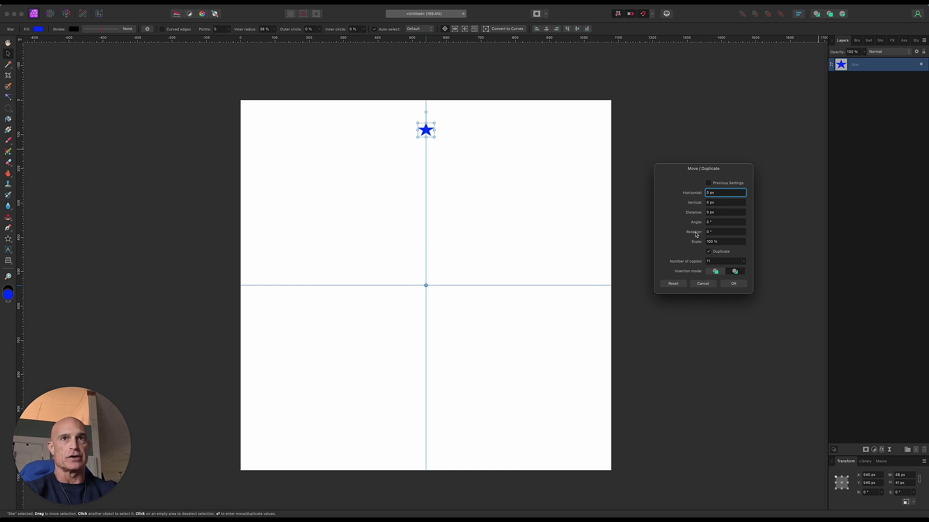
drag(696, 235, 707, 245)
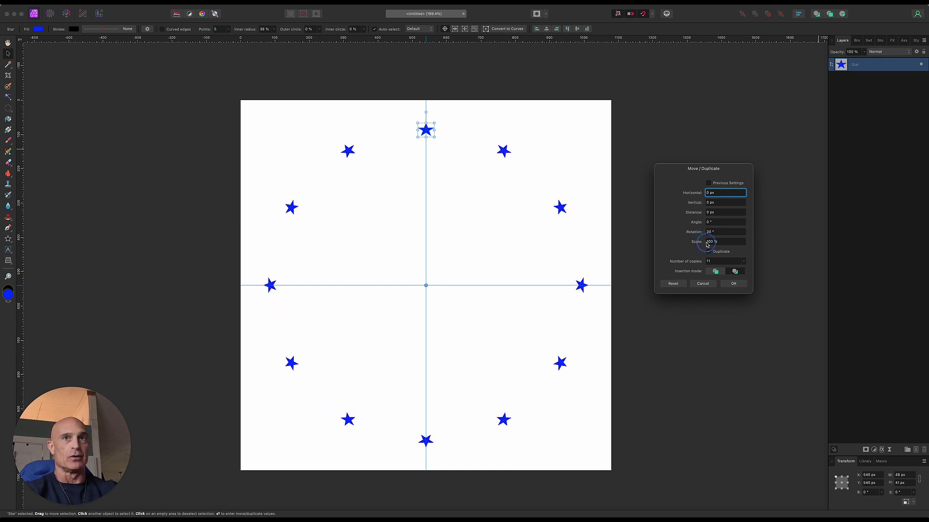
click(733, 283)
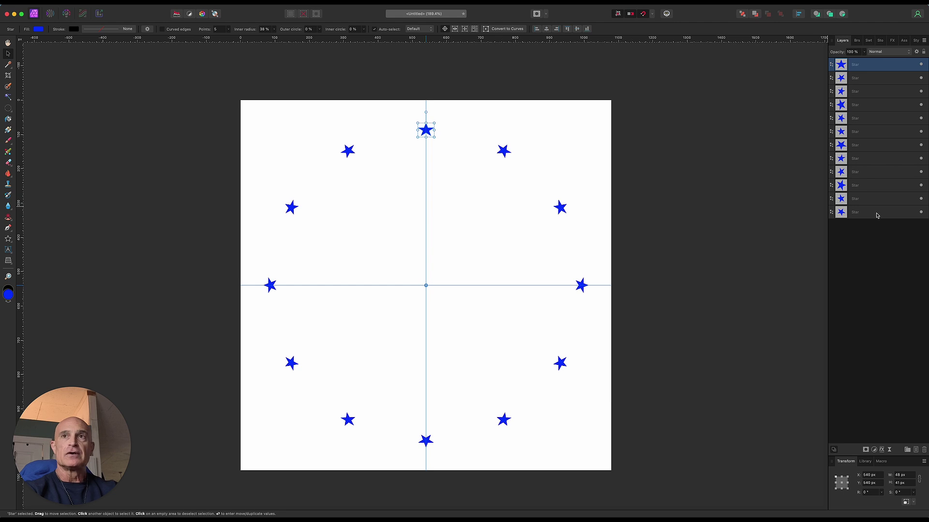
Step: Select all twelve star layers and group them
shift+click(877, 215)
right_click(877, 215)
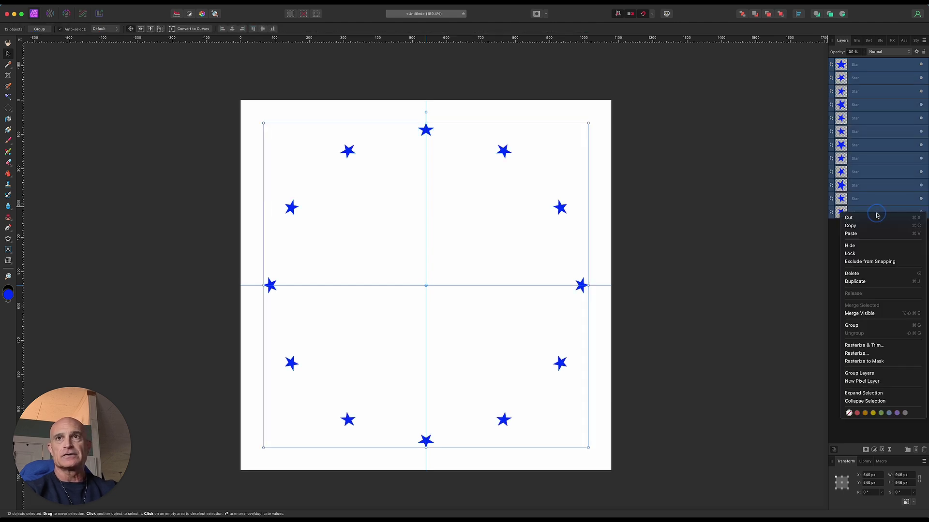
click(852, 326)
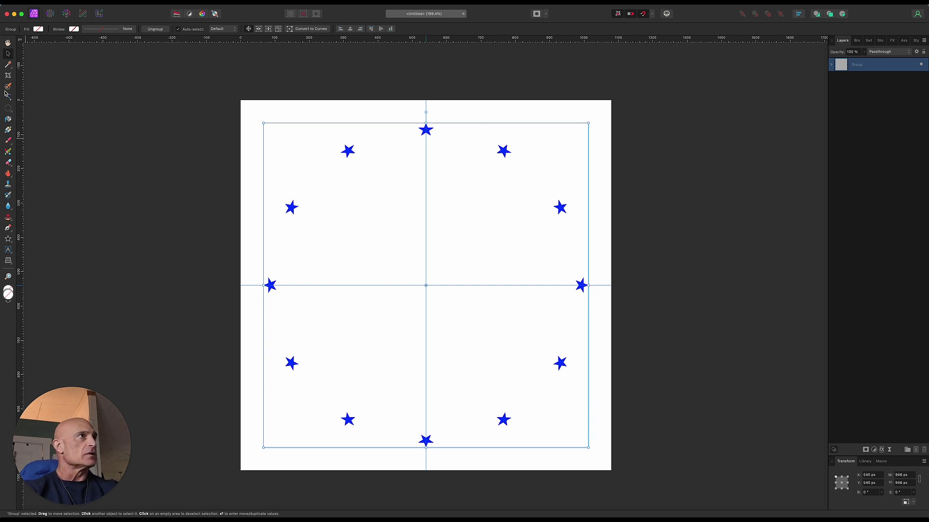
click(9, 240)
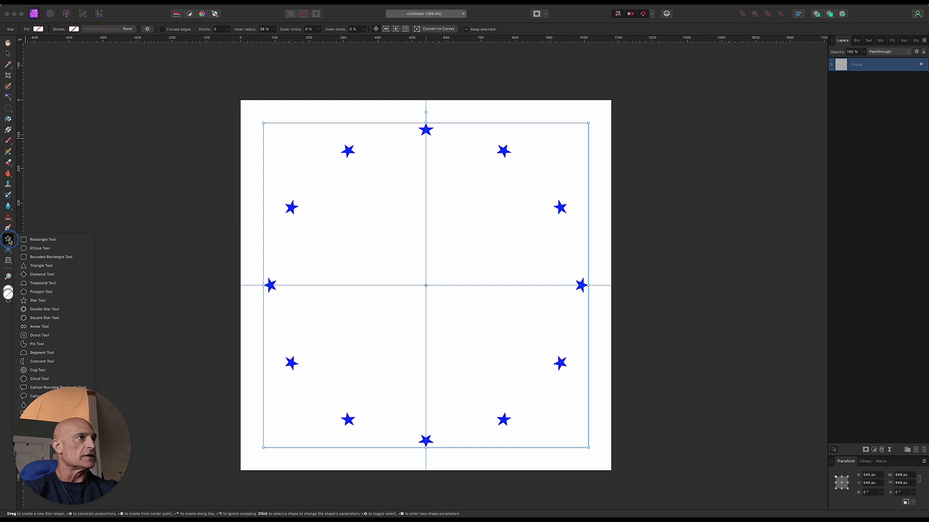
Step: Draw a thin red bar across the page centre, centred horizontally
click(39, 239)
drag(283, 279, 575, 286)
click(8, 54)
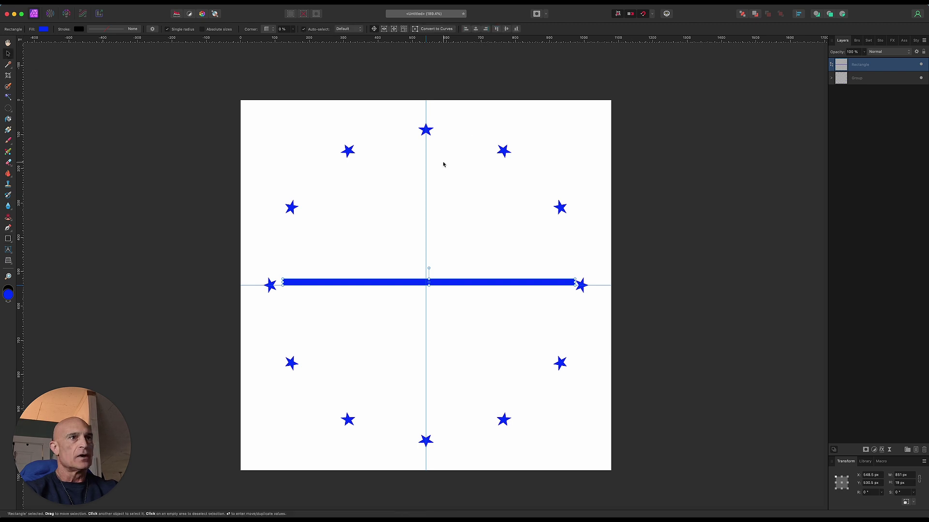
click(477, 30)
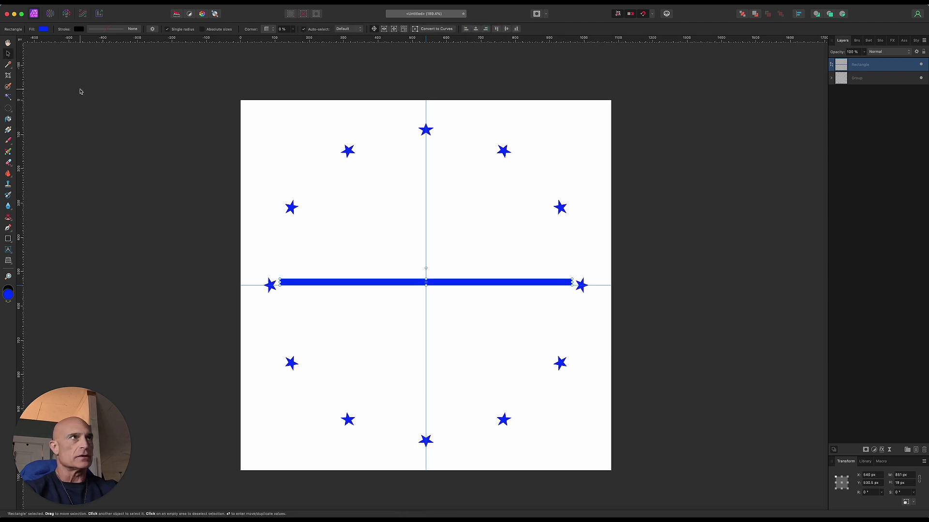
click(43, 29)
click(115, 87)
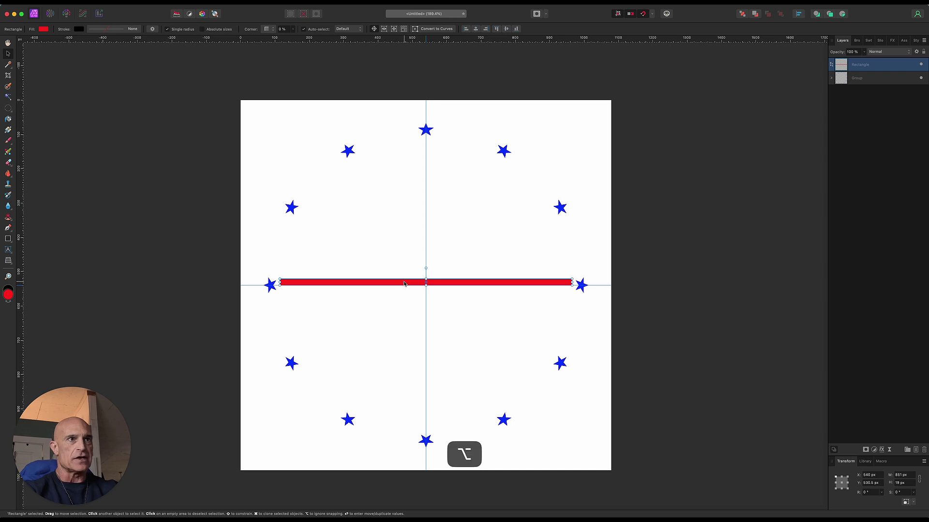
Step: Duplicate the bar slightly lower, make the copy white, and group both bars
drag(404, 282, 405, 290)
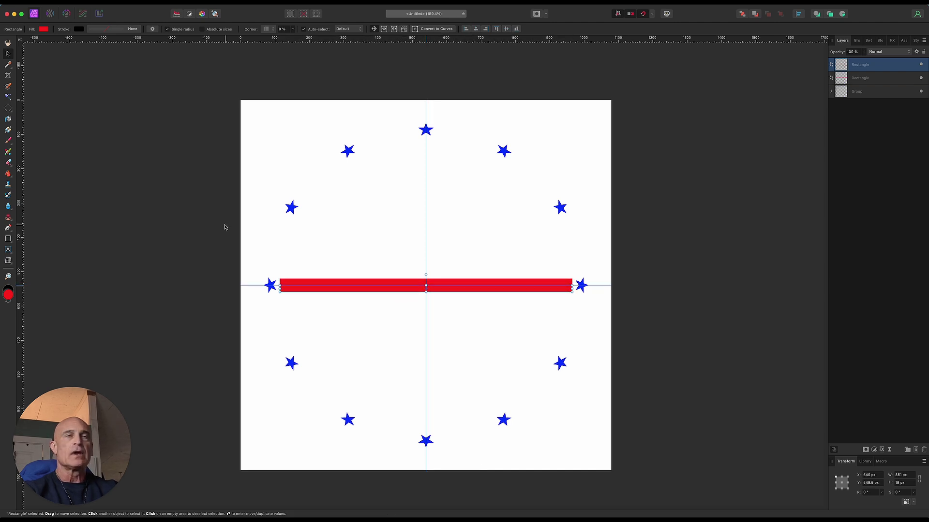
click(43, 30)
drag(79, 97, 77, 104)
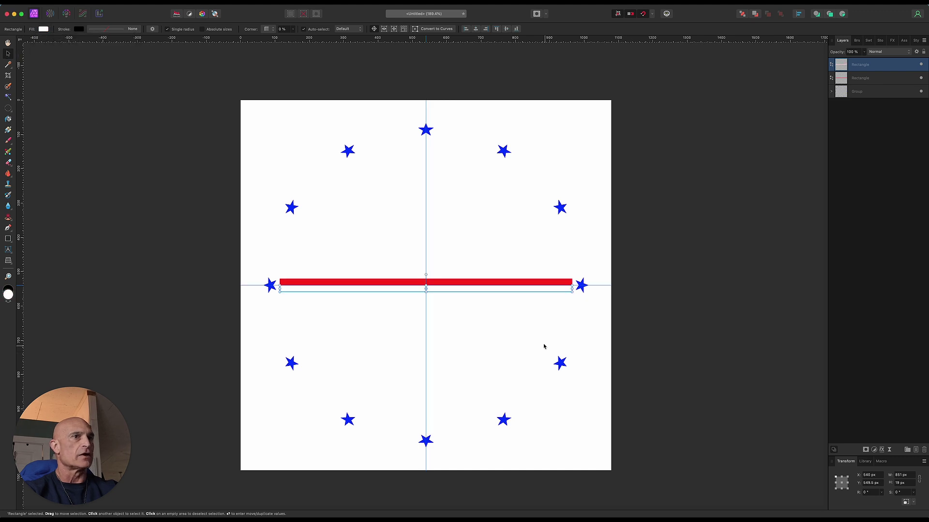
shift+click(877, 78)
right_click(878, 79)
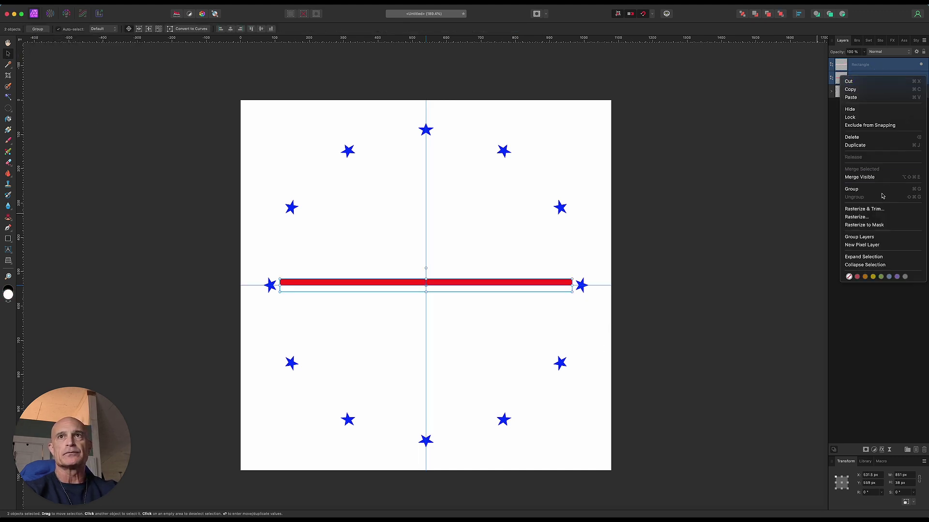
click(884, 93)
Step: Rasterize the bar group into one pixel layer and move it just below the top star
right_click(884, 68)
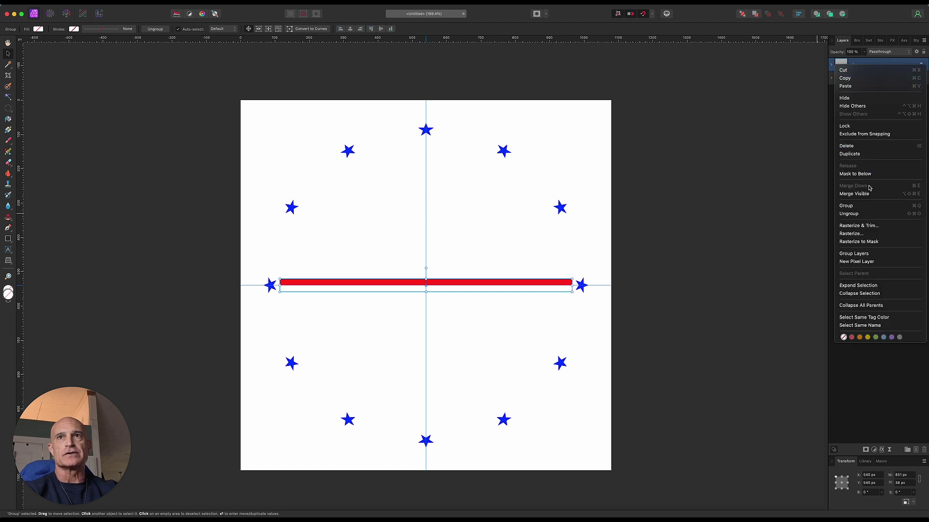
click(866, 226)
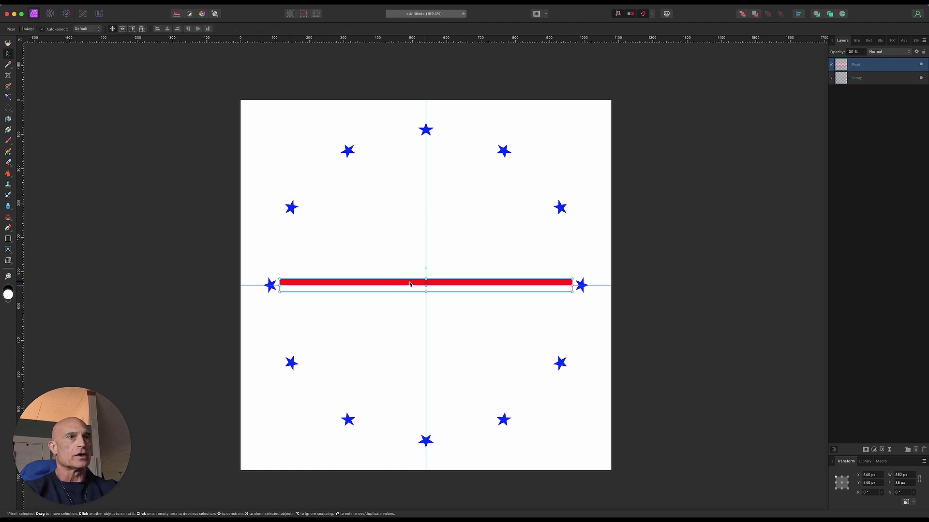
drag(411, 285, 414, 148)
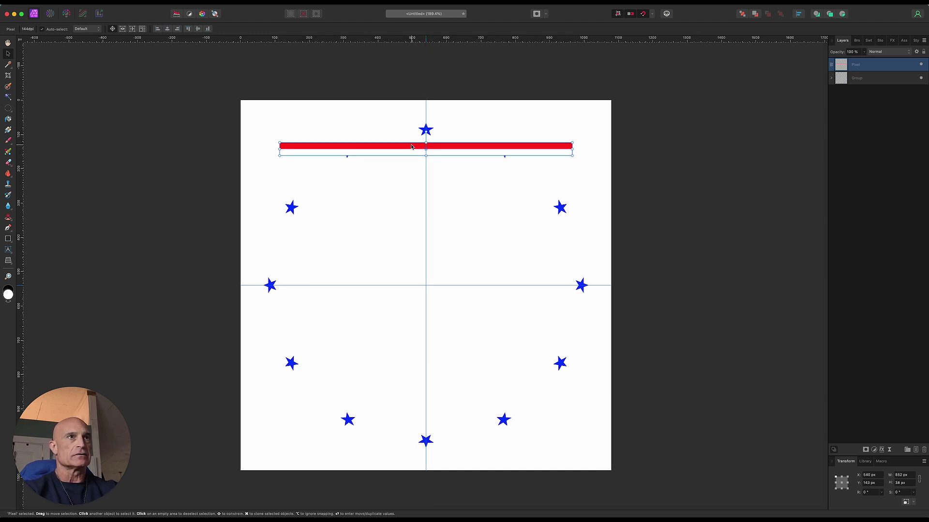
drag(412, 147, 412, 144)
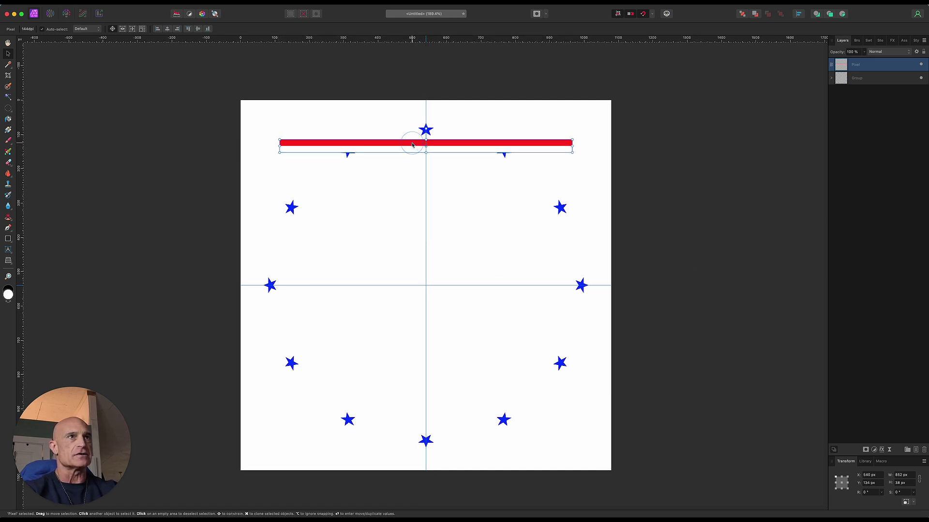
Step: Duplicate the stripe 23 times, each copy offset 58 px further down
key(Return)
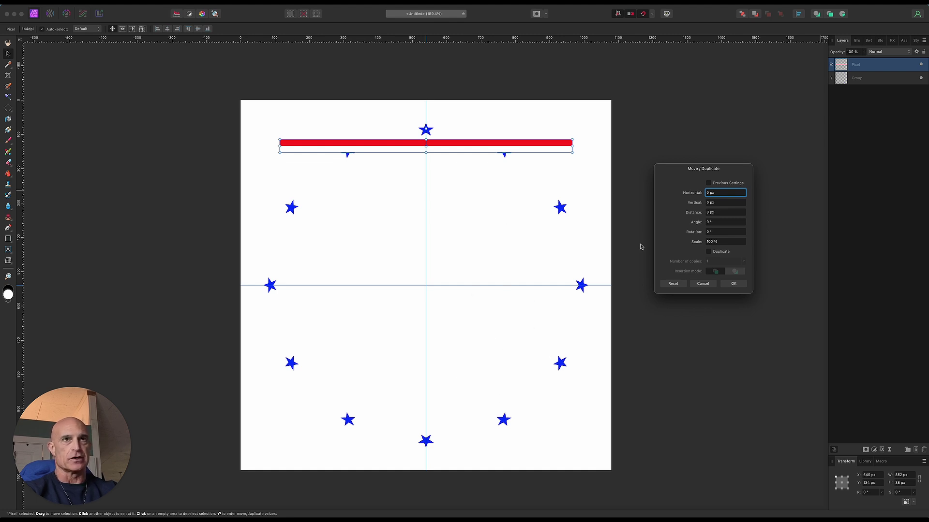
click(709, 251)
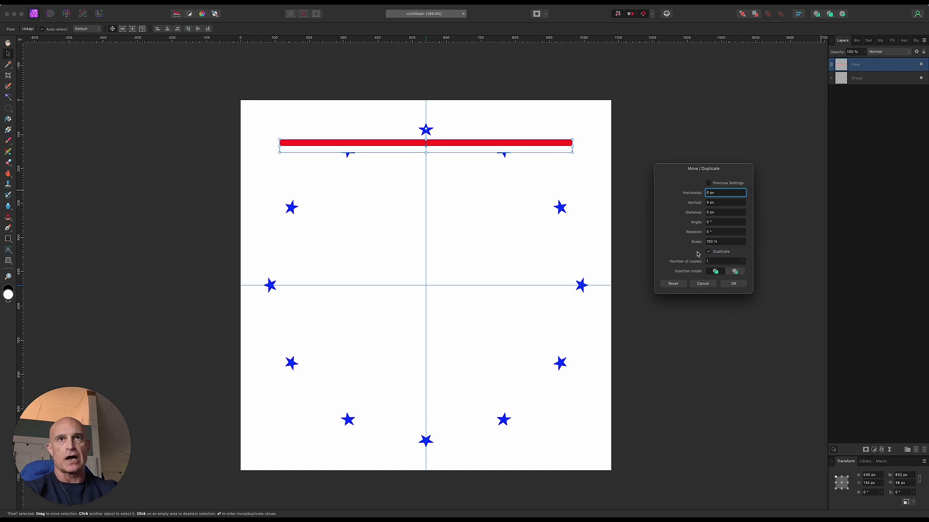
drag(696, 206, 709, 207)
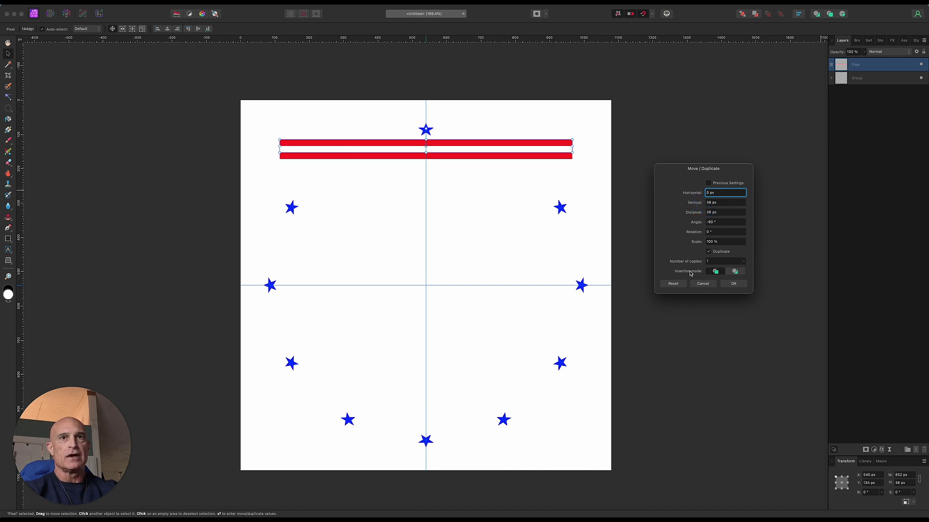
drag(689, 264, 697, 268)
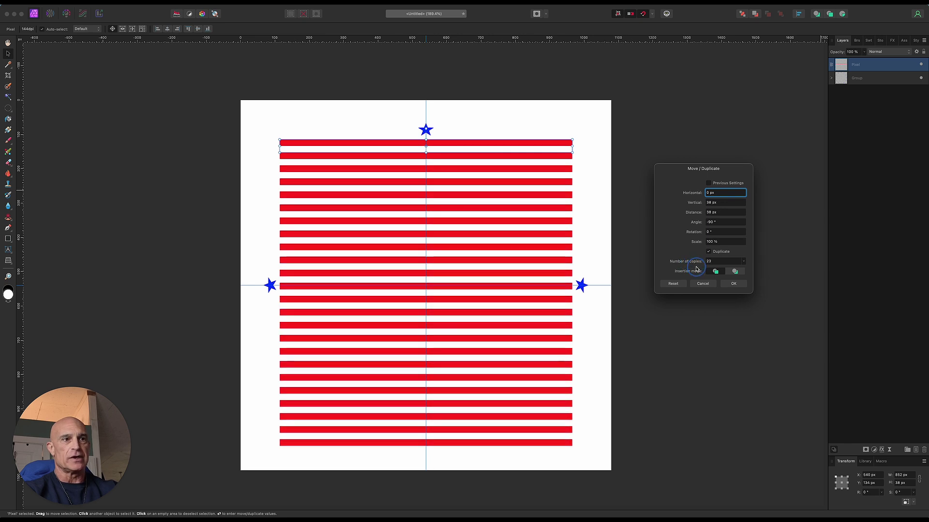
drag(696, 269, 696, 269)
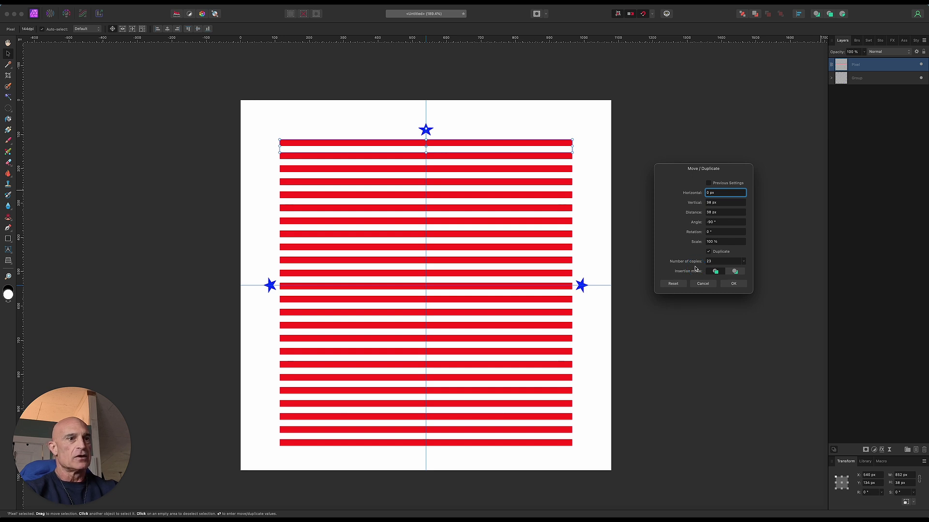
click(731, 284)
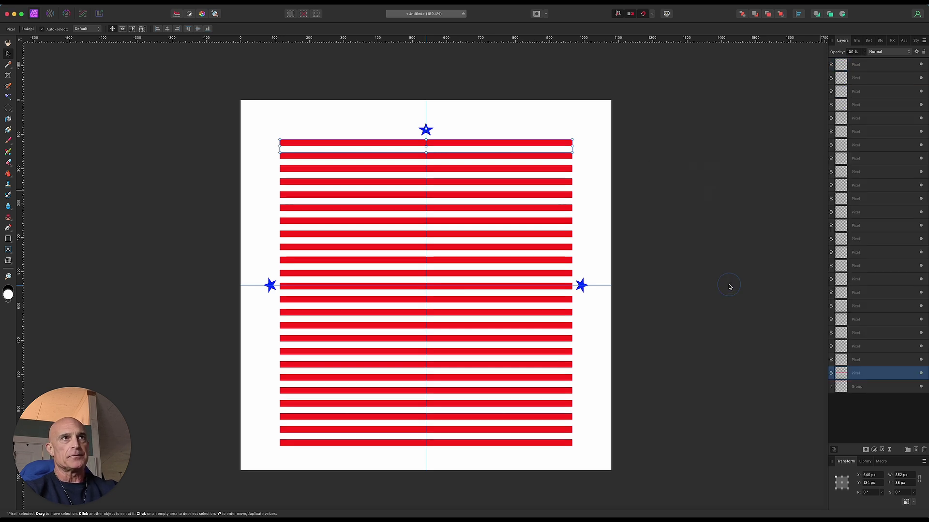
Step: Group all stripe layers below the stars group, rasterize it, and nudge it up slightly
shift+click(881, 66)
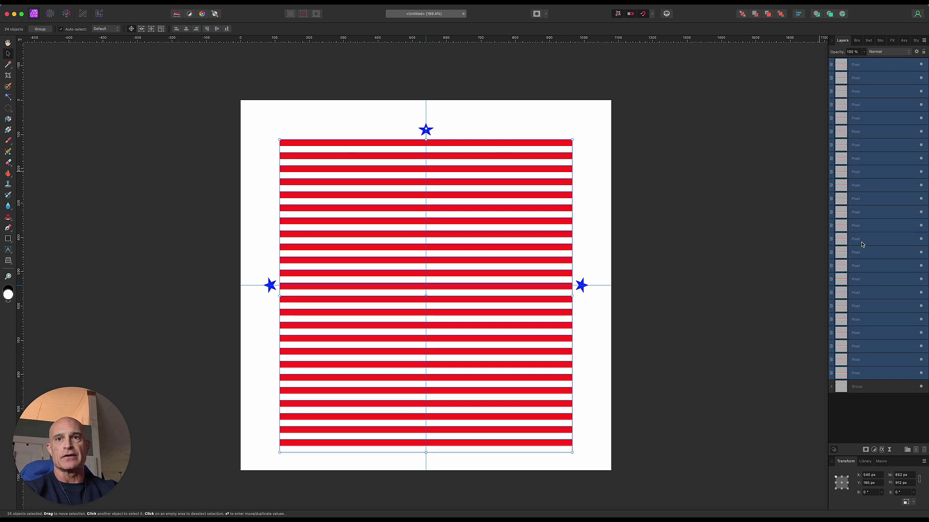
right_click(873, 293)
click(870, 438)
drag(867, 67, 866, 83)
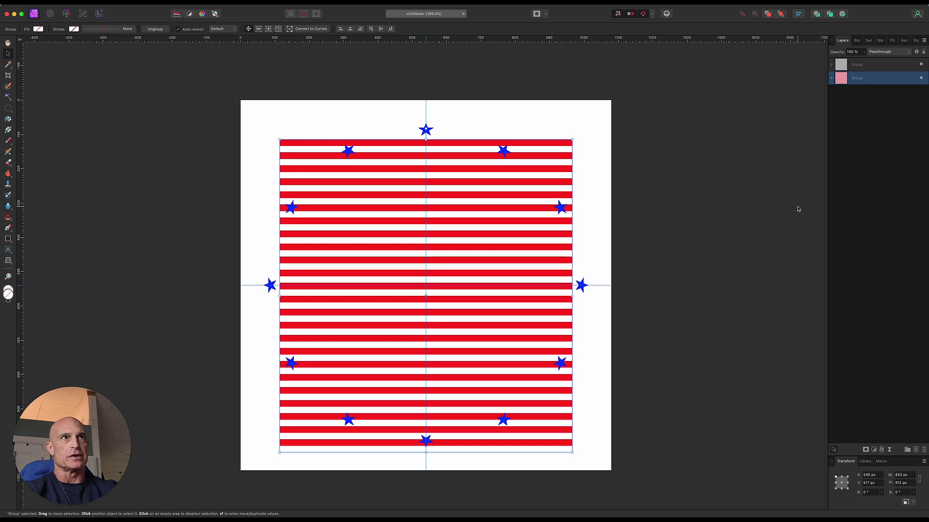
right_click(878, 79)
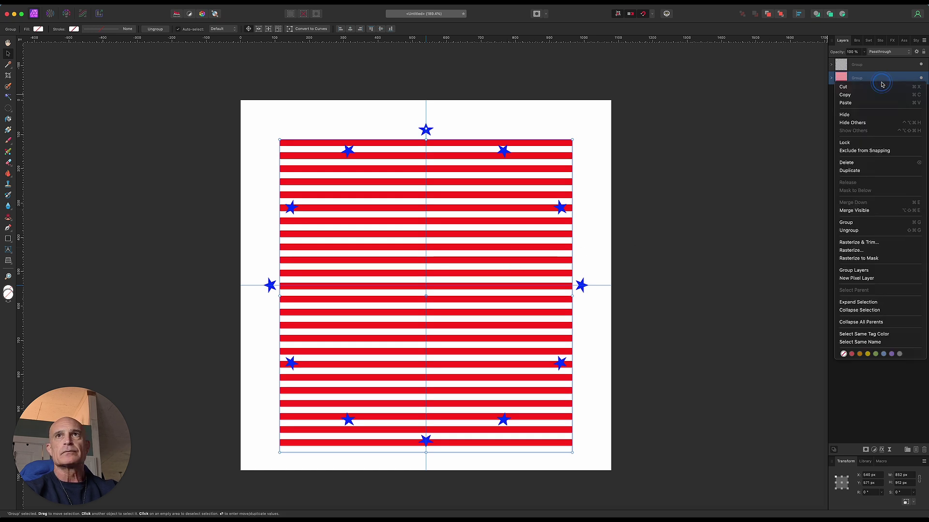
click(864, 243)
key(Up)
key(Up)
key(Up)
key(Up)
key(Up)
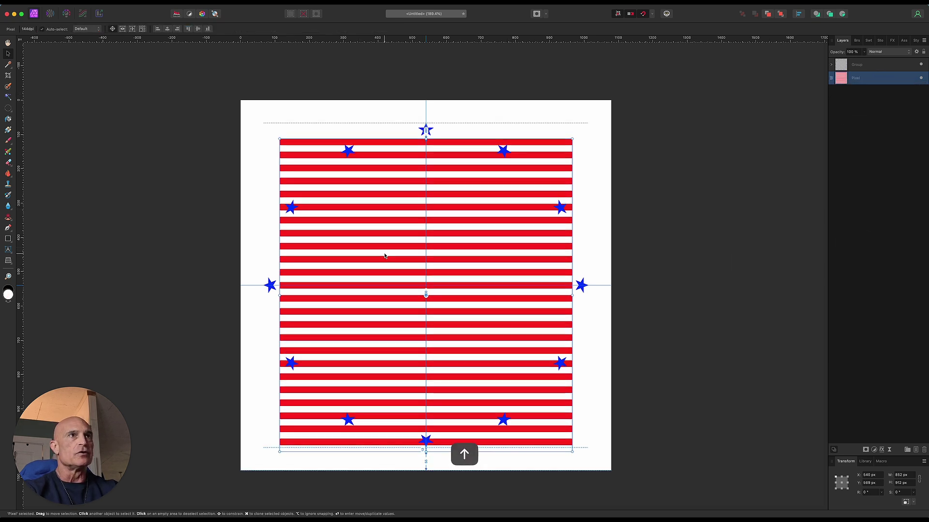
key(Up)
key(Up)
key(Up)
key(Up)
key(Up)
key(Up)
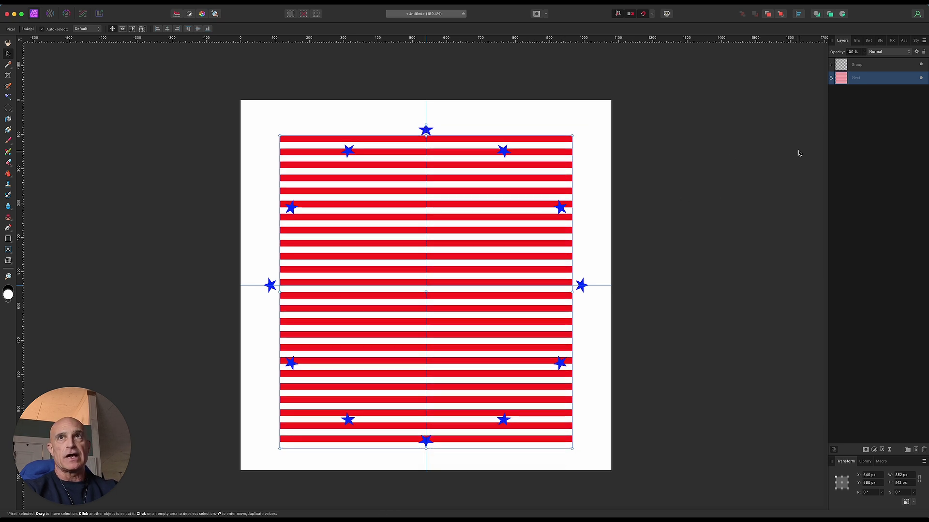
Step: Delete the stripes outside a centred 600 px circle, deselect, and hide the guides
click(8, 108)
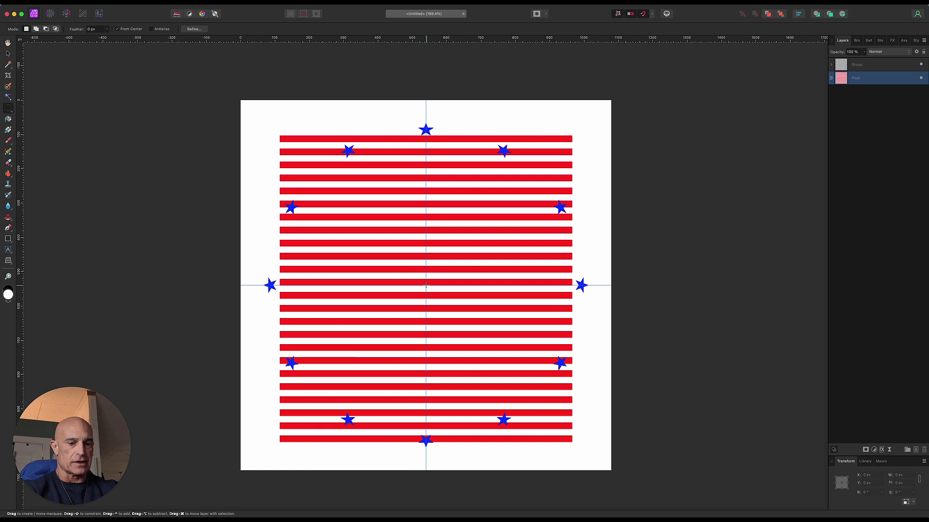
drag(426, 286, 664, 238)
click(176, 4)
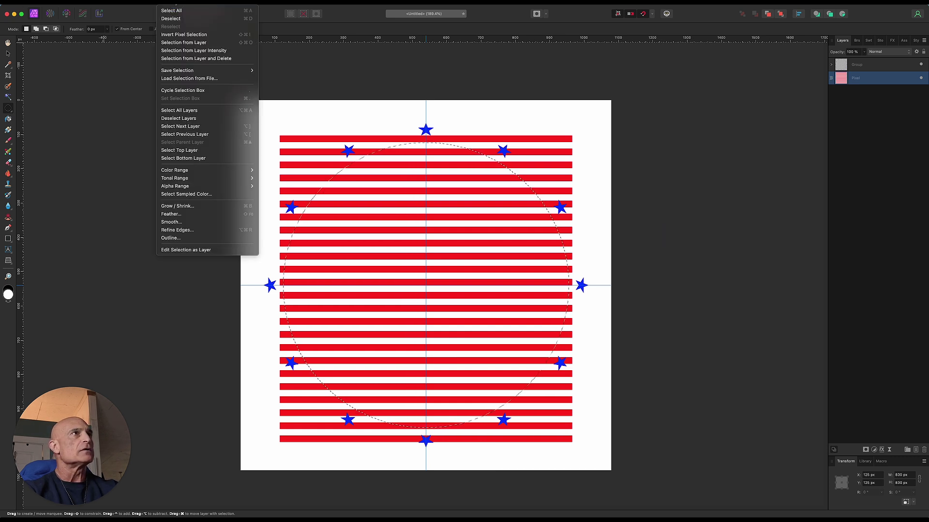
click(193, 35)
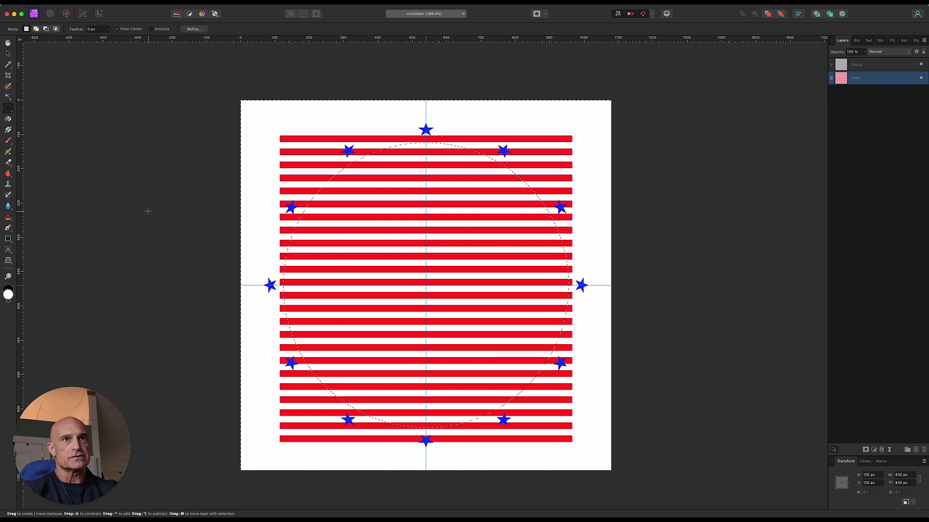
key(BackSpace)
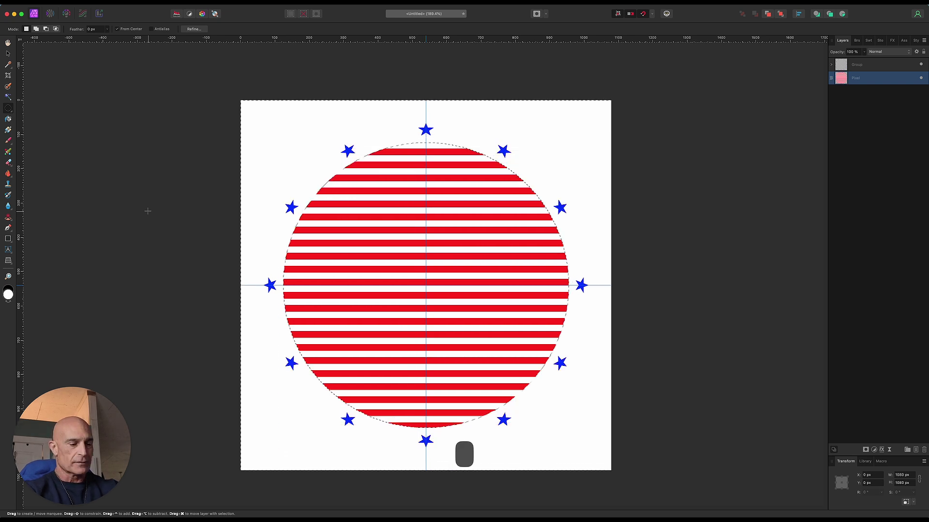
key(super+d)
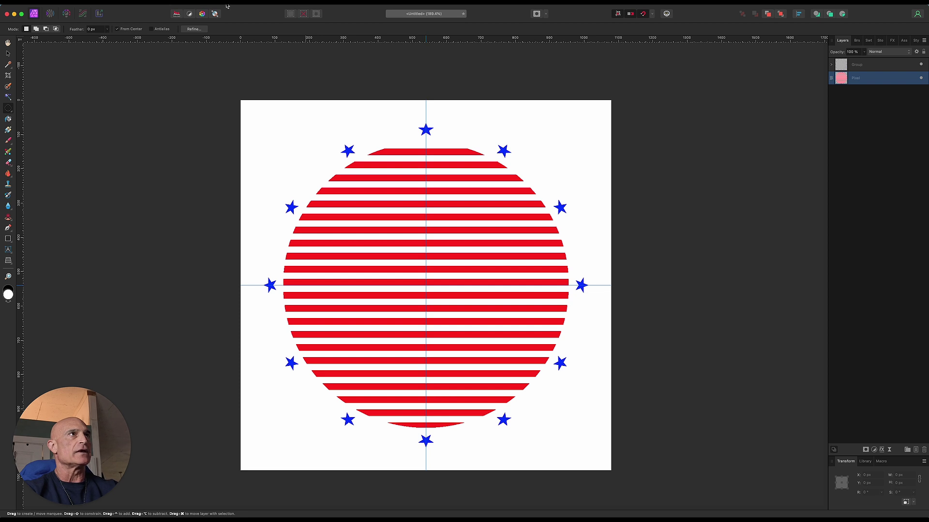
key(super+semicolon)
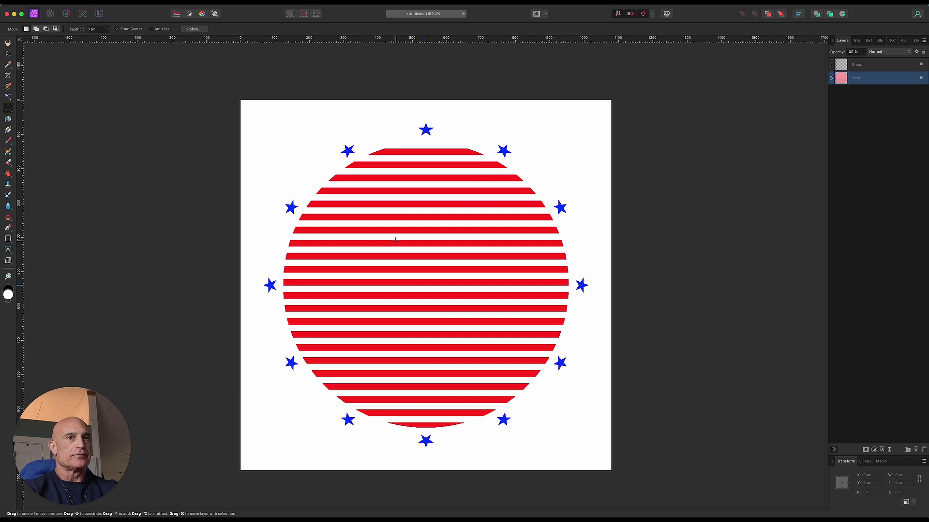
Step: Create another new 1080 × 1080 px document
click(68, 2)
click(77, 9)
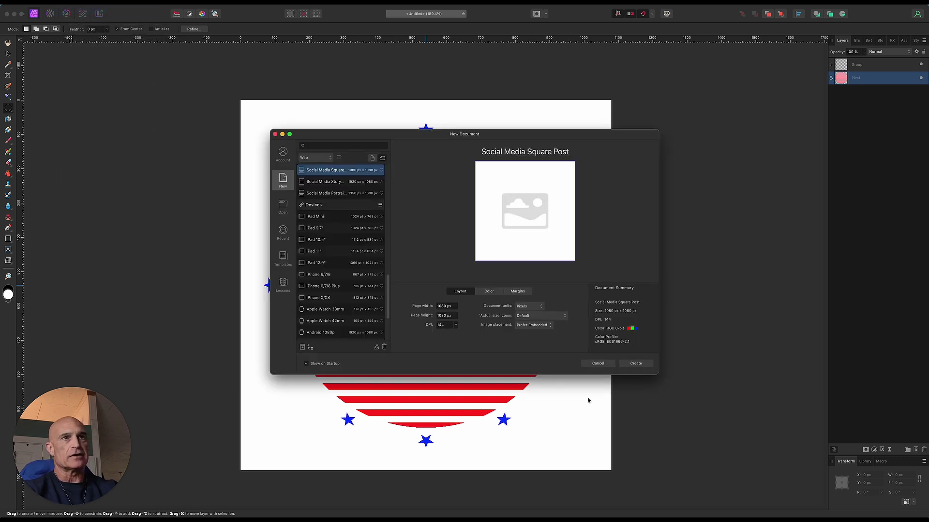
click(635, 364)
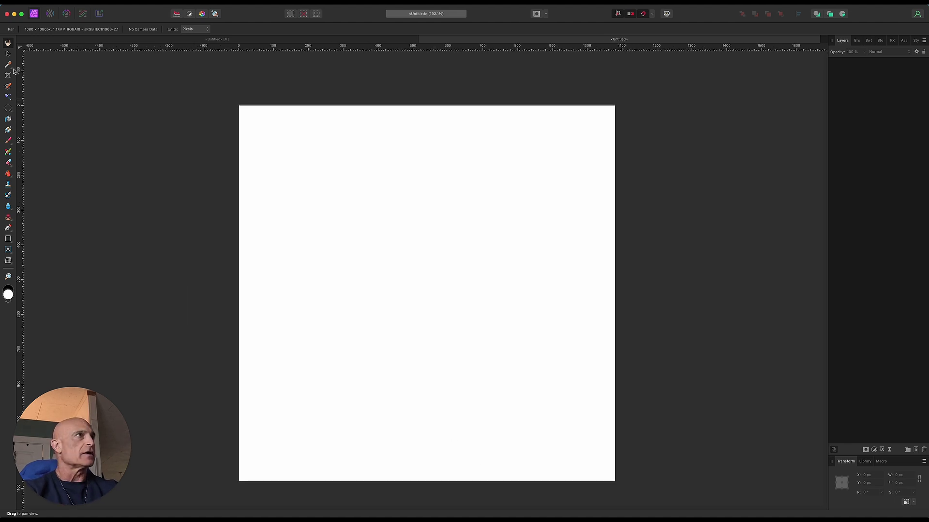
Step: Drag vertical and horizontal guides to meet at the canvas centre
click(7, 55)
drag(19, 289, 427, 291)
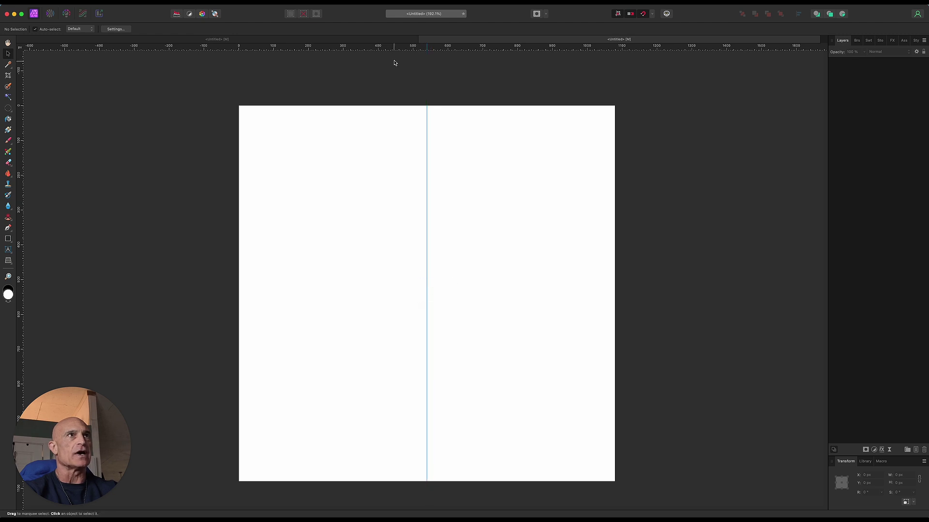
drag(394, 47, 391, 303)
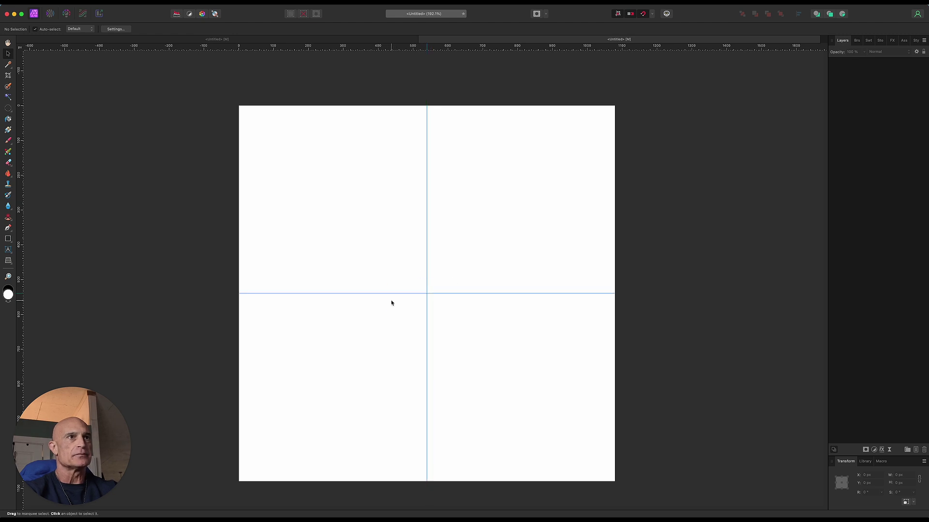
Step: Draw a small circle on the vertical guide near the top of the page
click(8, 239)
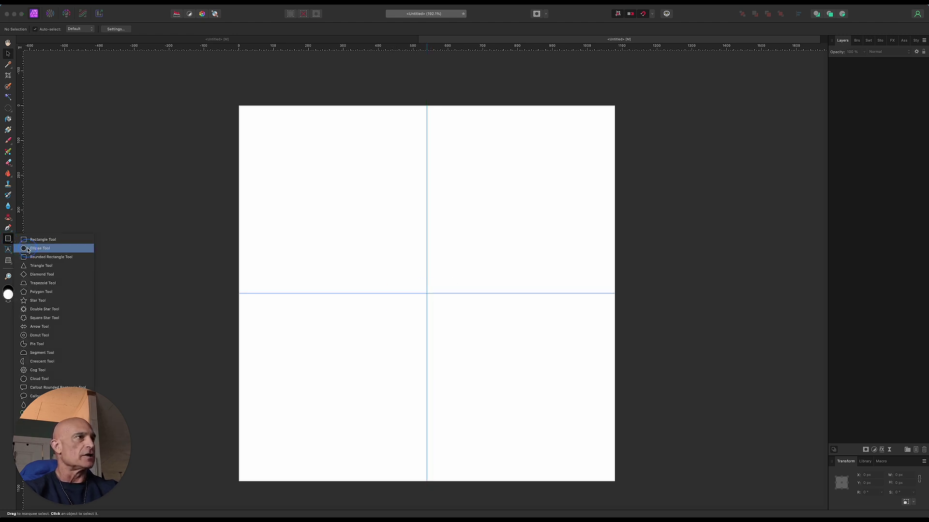
click(28, 248)
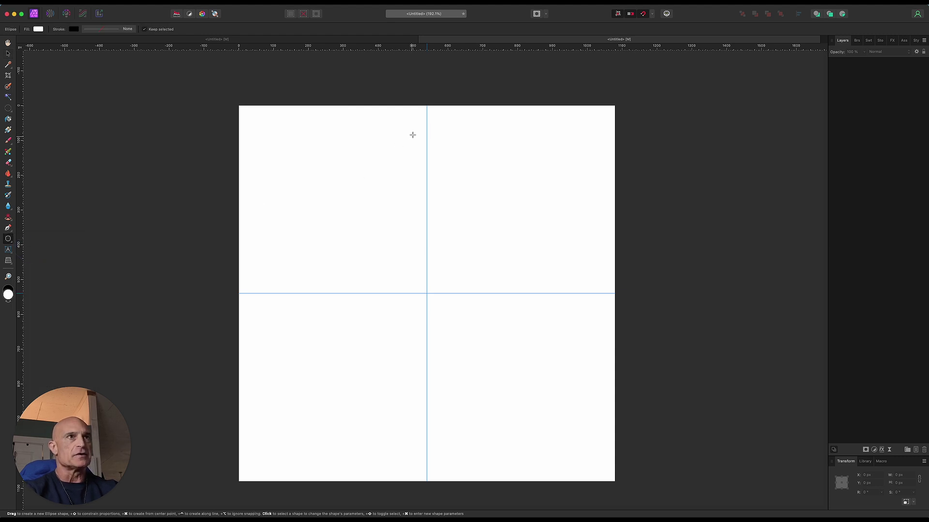
drag(426, 135, 437, 146)
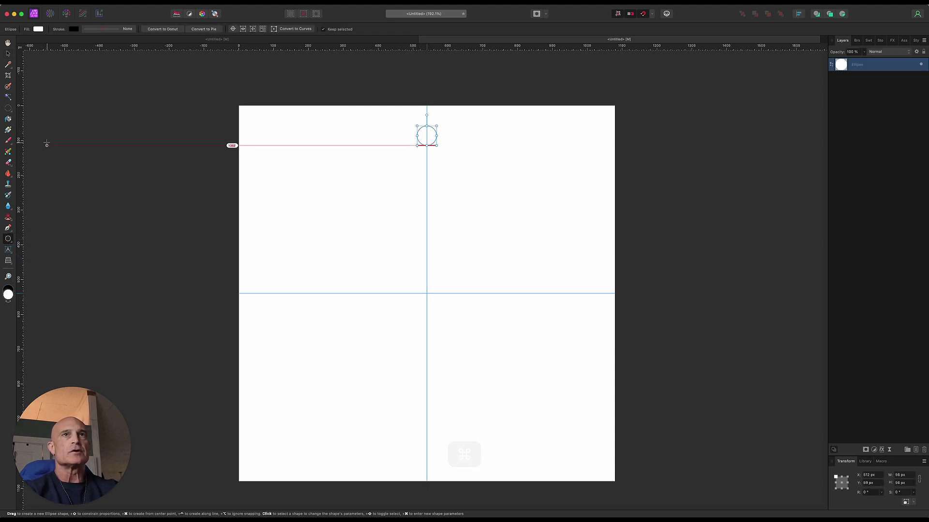
Step: Give the circle a radial gradient fill running from green to black
click(39, 30)
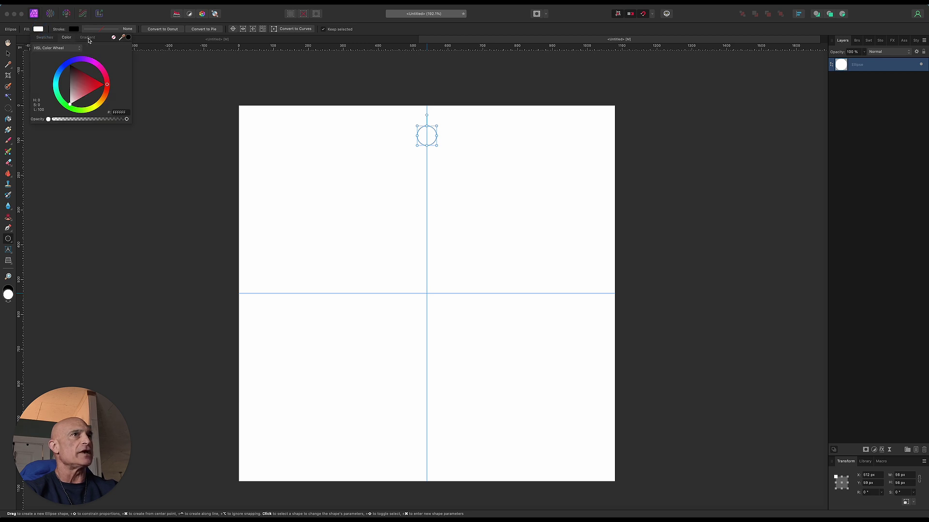
click(87, 38)
click(65, 98)
click(82, 186)
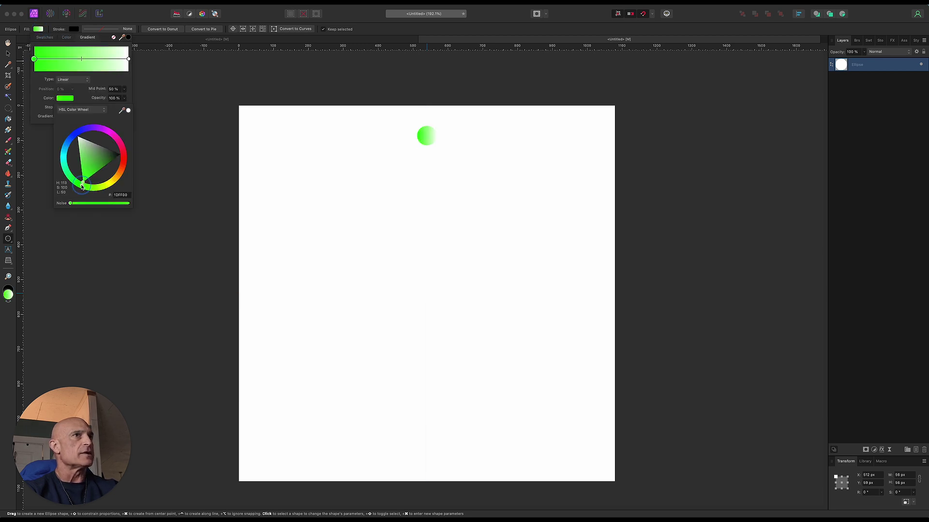
drag(81, 186, 81, 183)
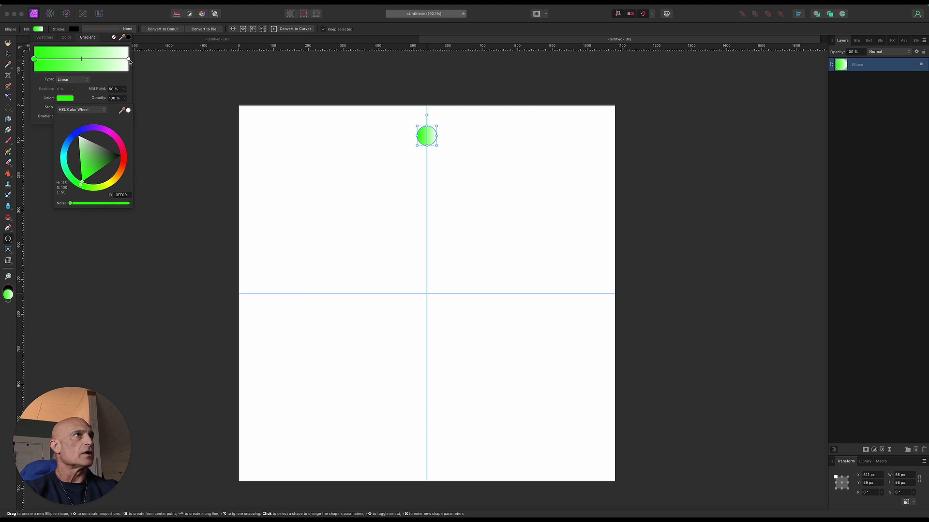
click(129, 59)
click(65, 98)
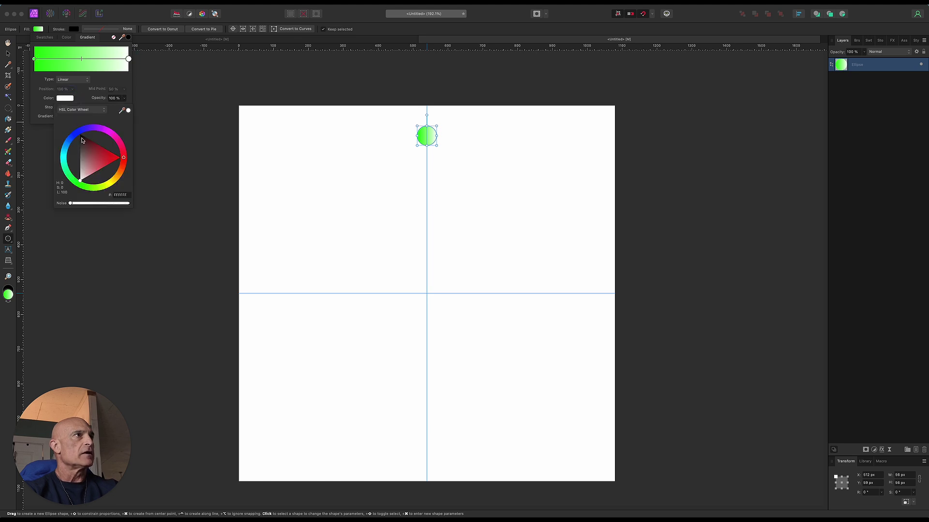
click(80, 141)
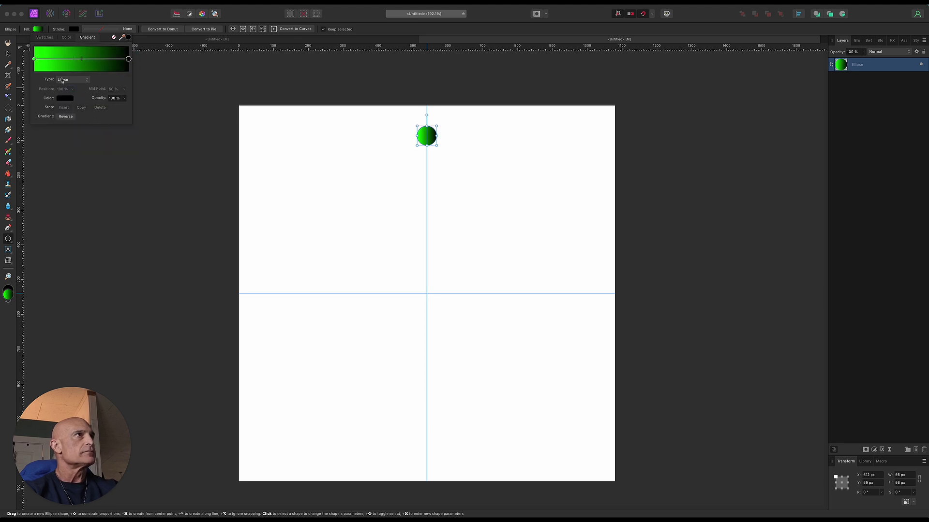
click(67, 81)
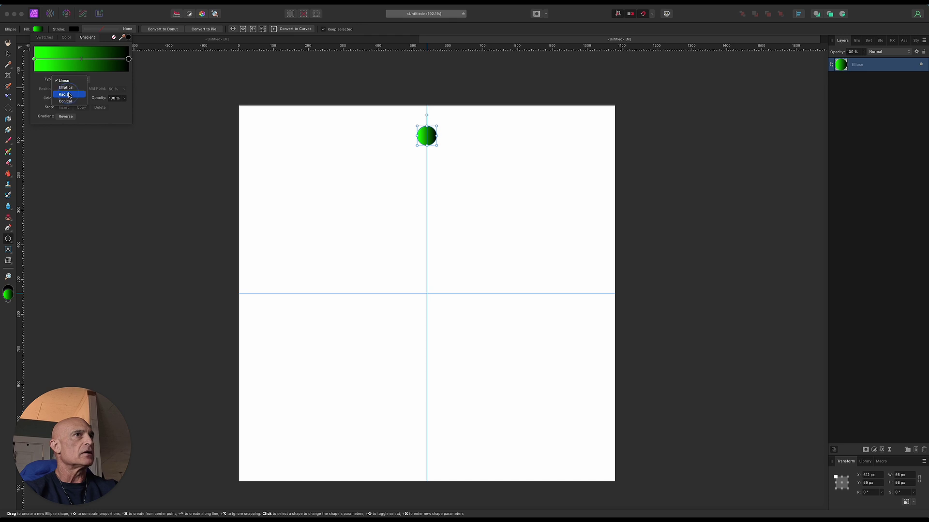
click(69, 95)
Step: Shift the ball's gradient highlight up-right and move its rotation centre to the guide crossing
click(8, 131)
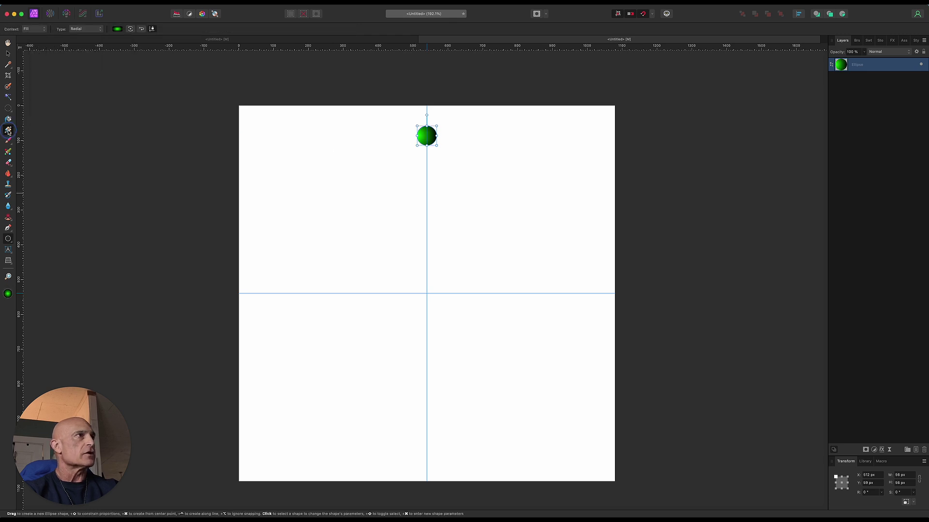
click(422, 135)
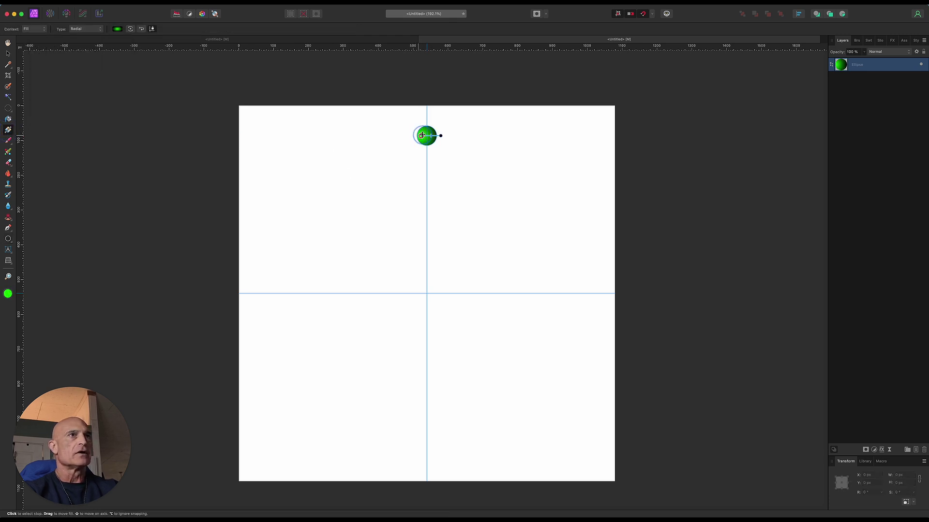
drag(422, 135, 430, 143)
key(v)
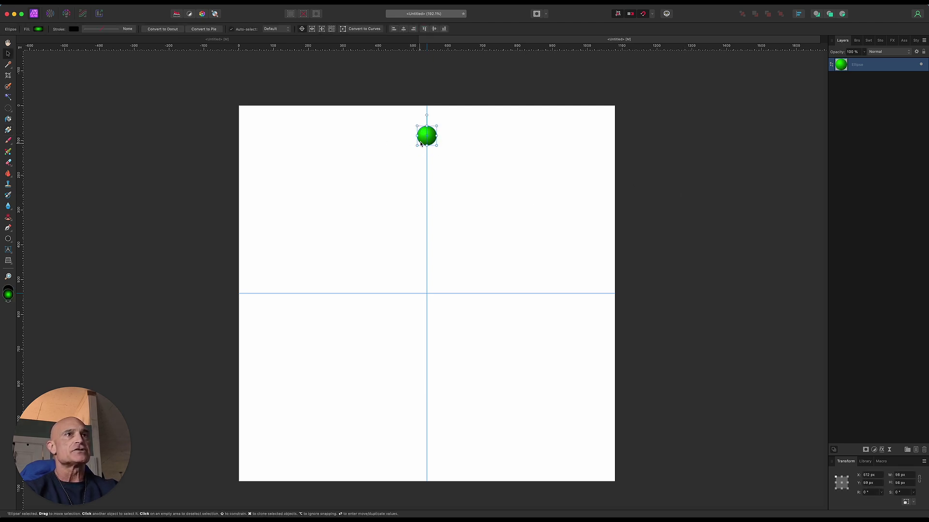
drag(426, 136, 426, 293)
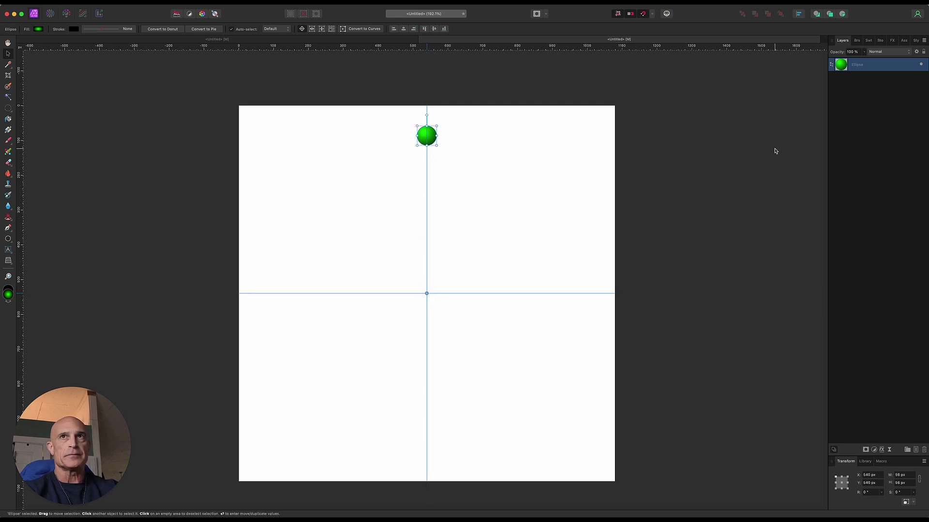
key(Return)
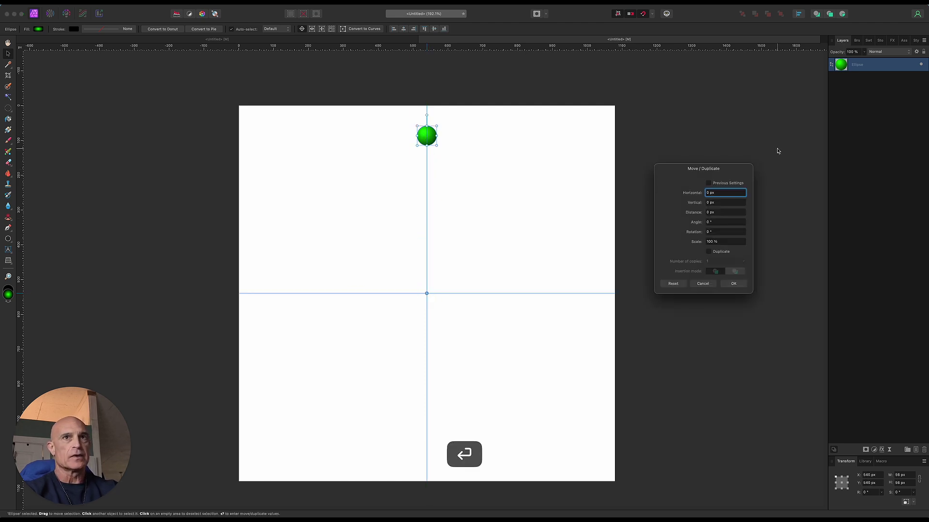
Step: Duplicate the green ball 40 times with 25° rotation, 96% scale and a small distance offset
click(709, 252)
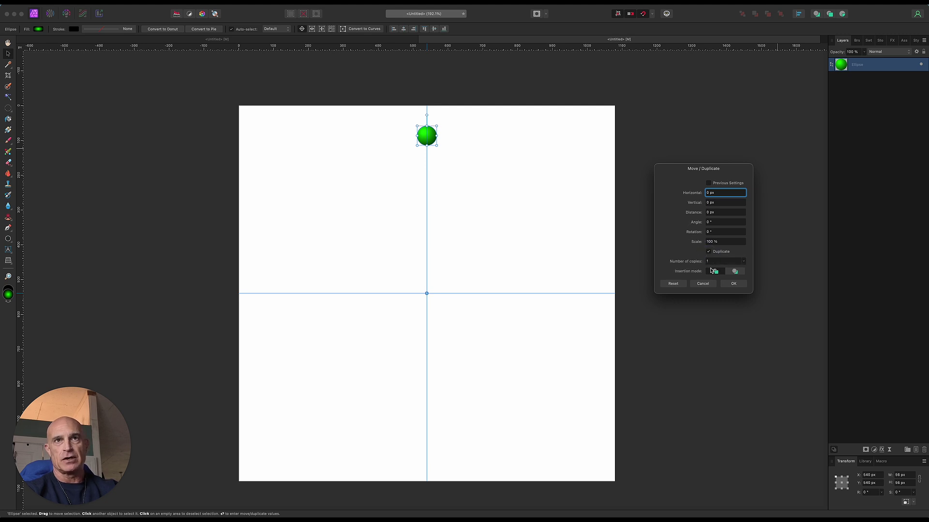
drag(691, 265, 705, 268)
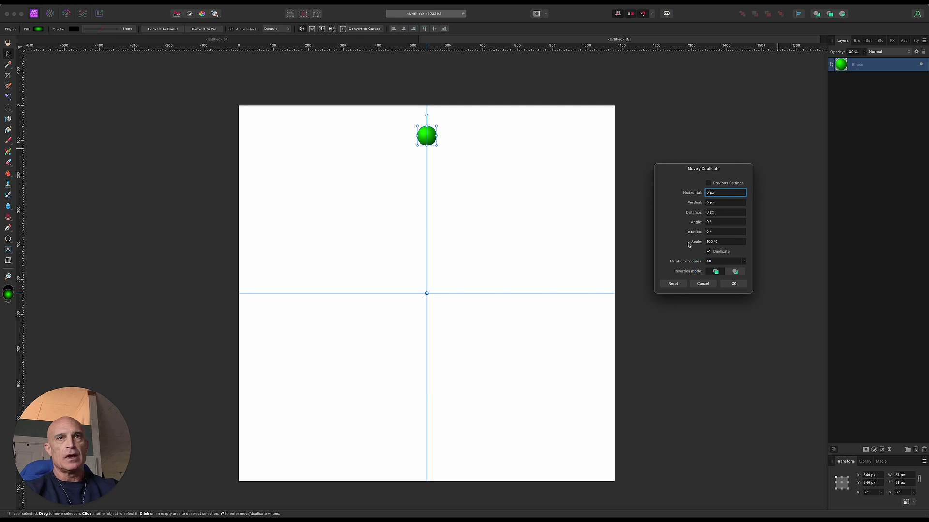
drag(694, 235, 697, 238)
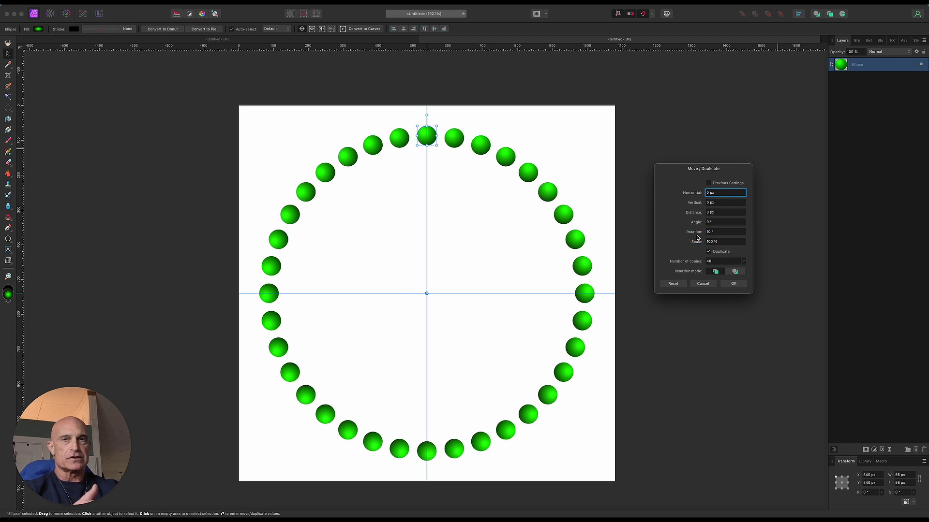
drag(696, 249, 697, 246)
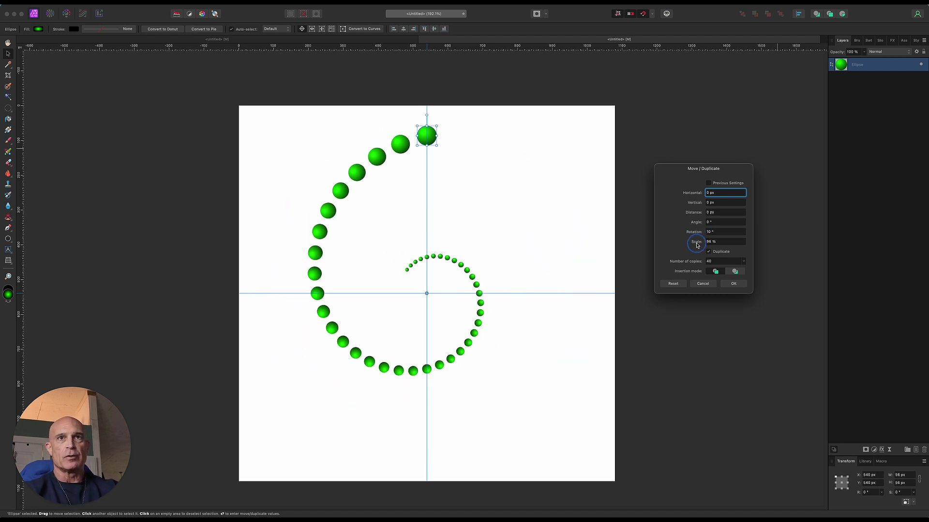
drag(695, 232, 695, 233)
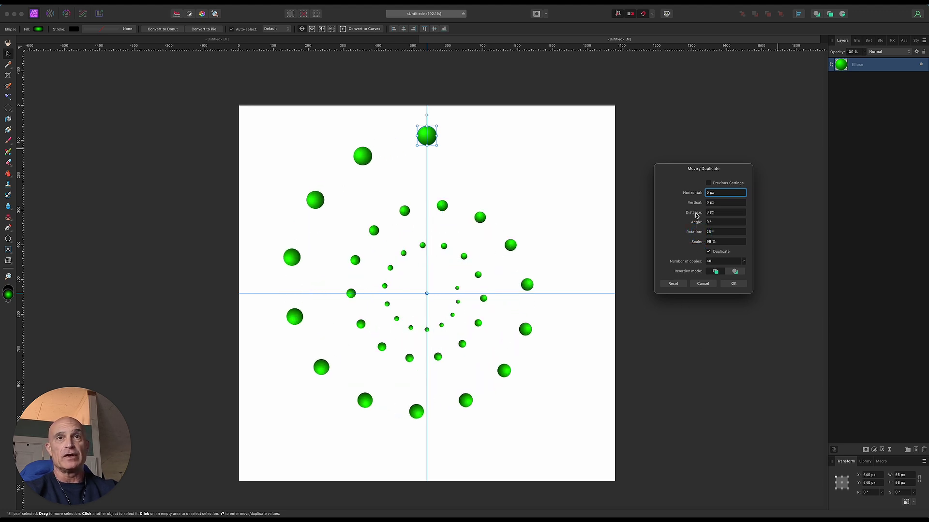
drag(696, 216, 697, 208)
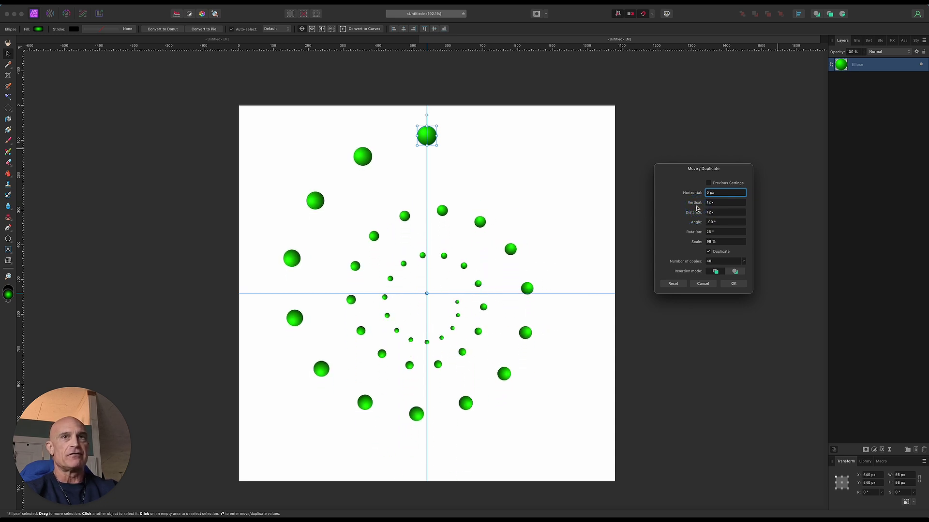
click(732, 285)
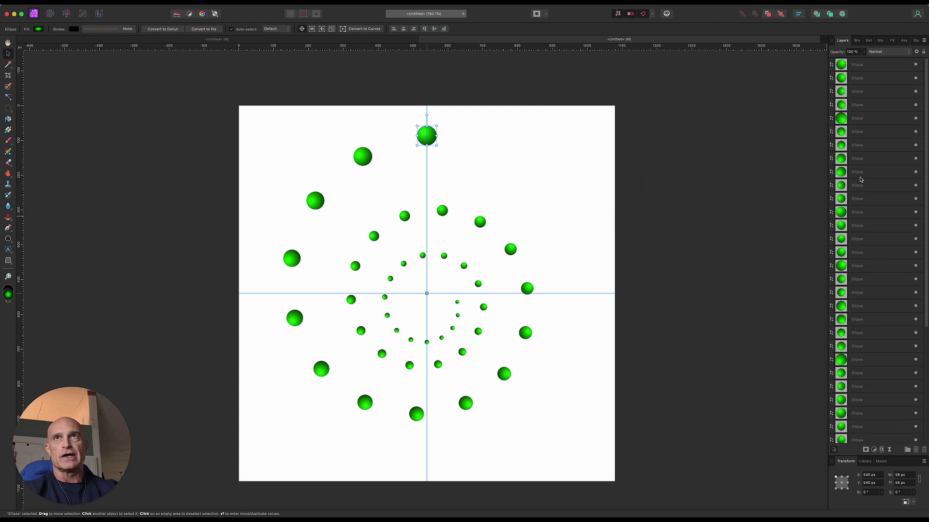
Step: Select all 41 ball layers and group them together
click(868, 64)
scroll(878, 145, down, 5)
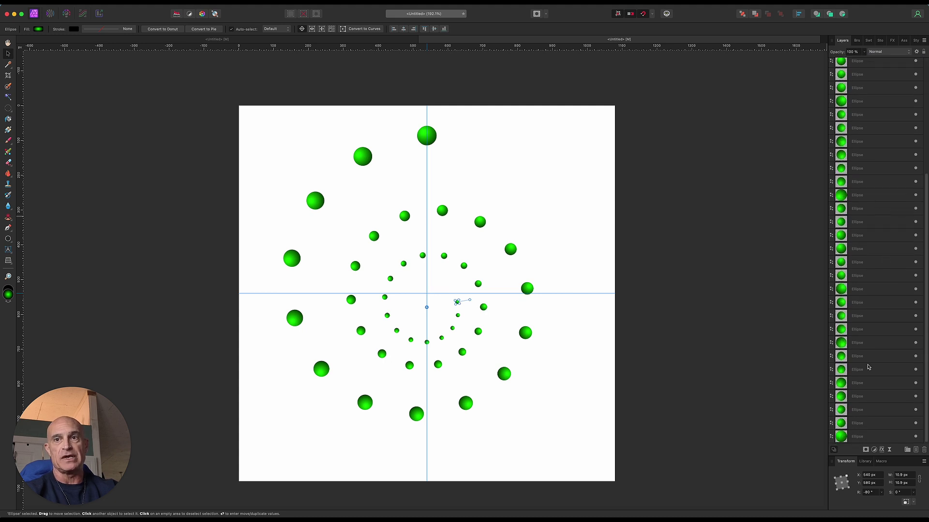
shift+click(868, 438)
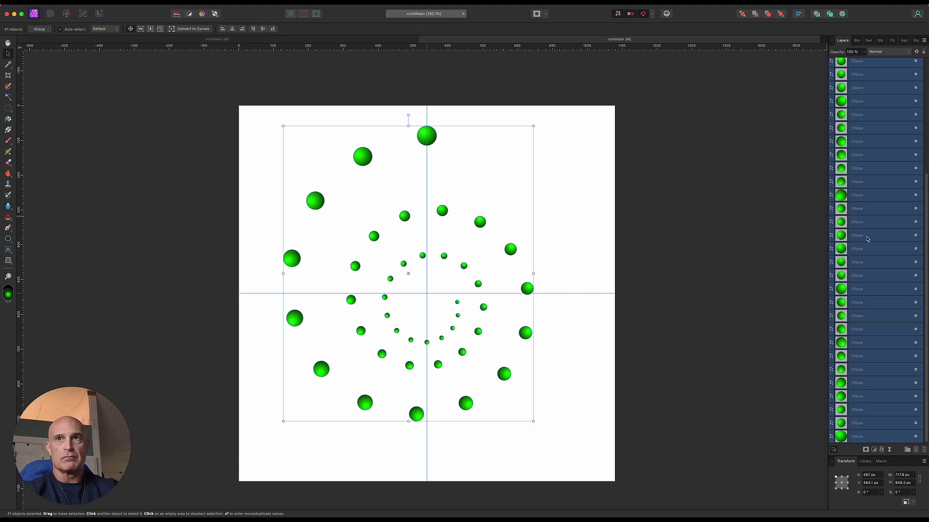
right_click(868, 237)
click(871, 303)
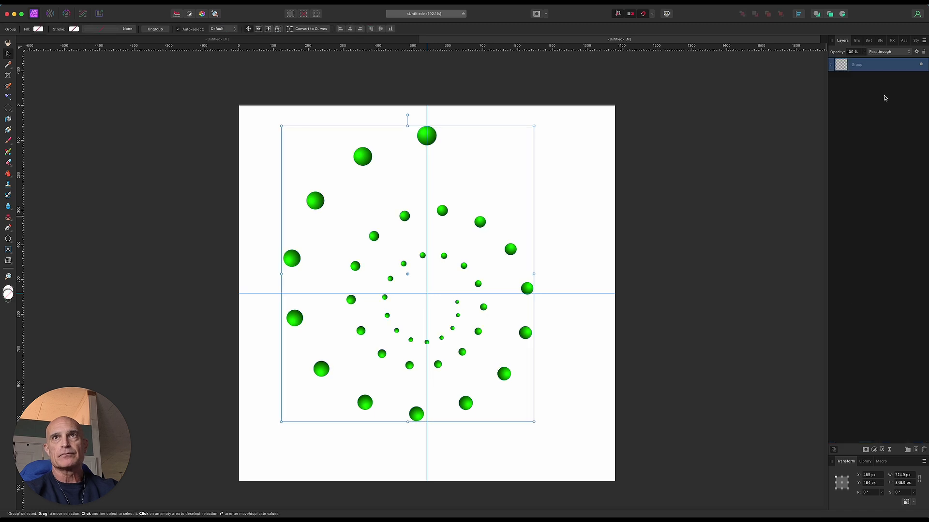
Step: Rasterize the ball group into a single pixel layer
right_click(877, 68)
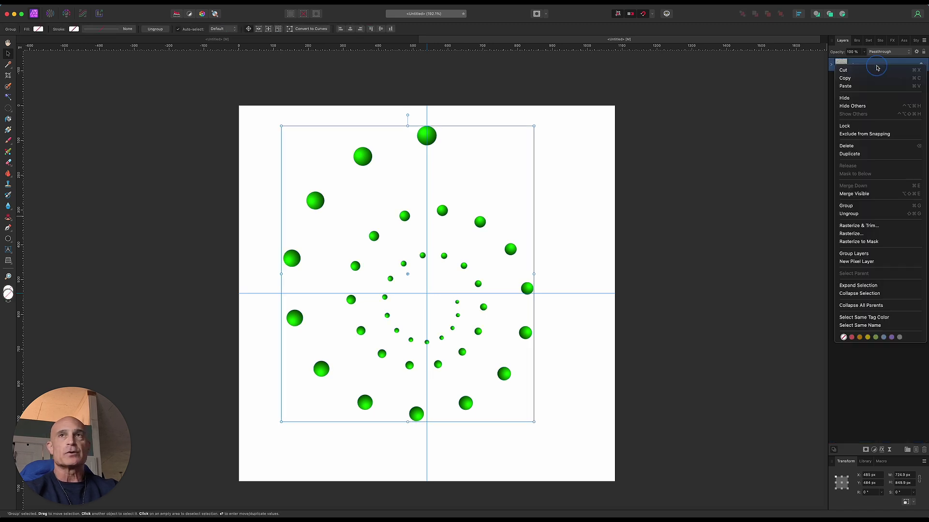
click(853, 206)
right_click(874, 66)
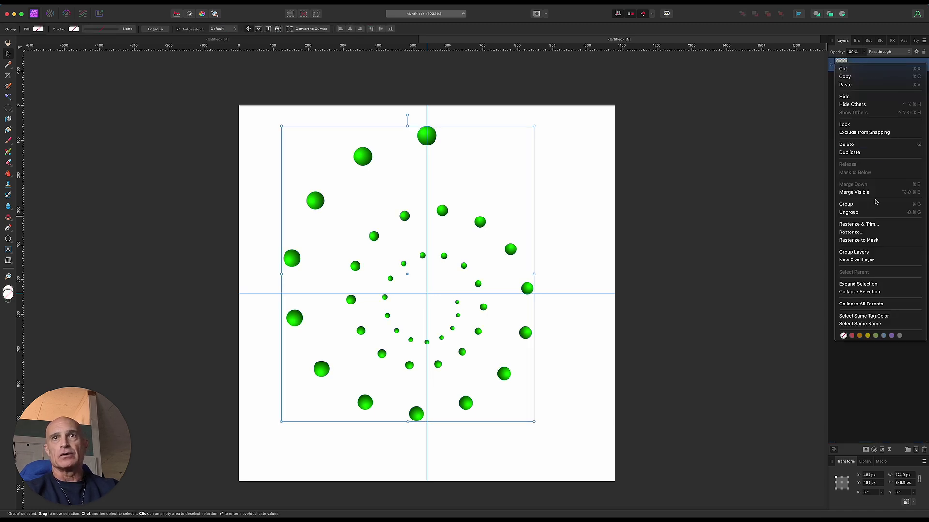
click(863, 232)
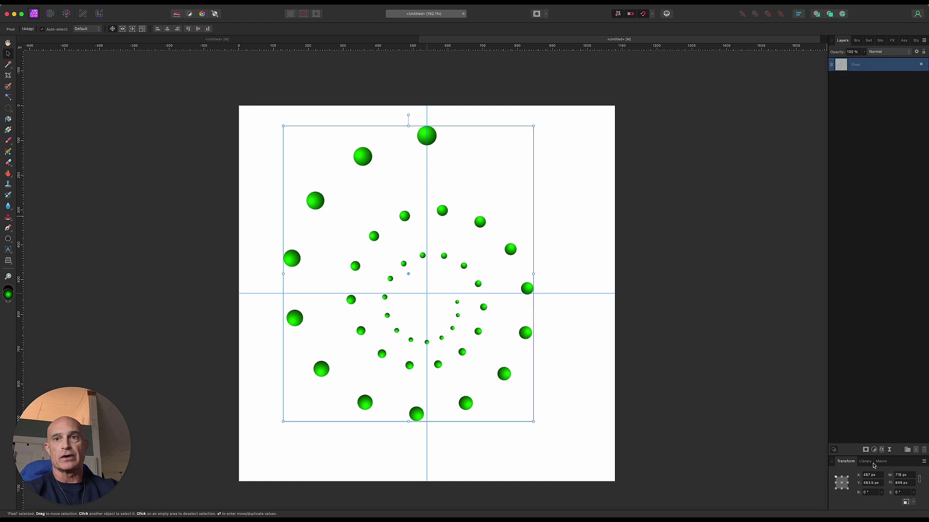
Step: Apply an Outer Shadow layer effect to the rasterized ball spiral, then deselect it
click(881, 451)
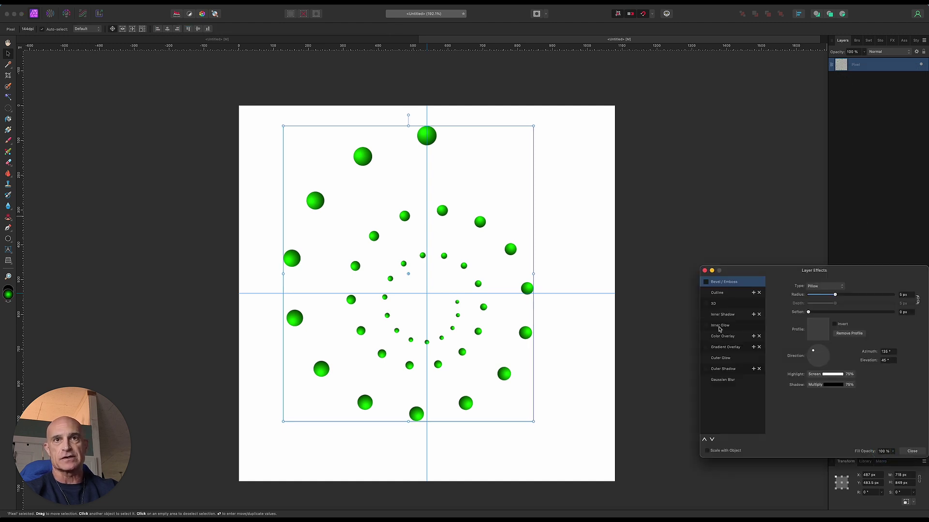
click(721, 369)
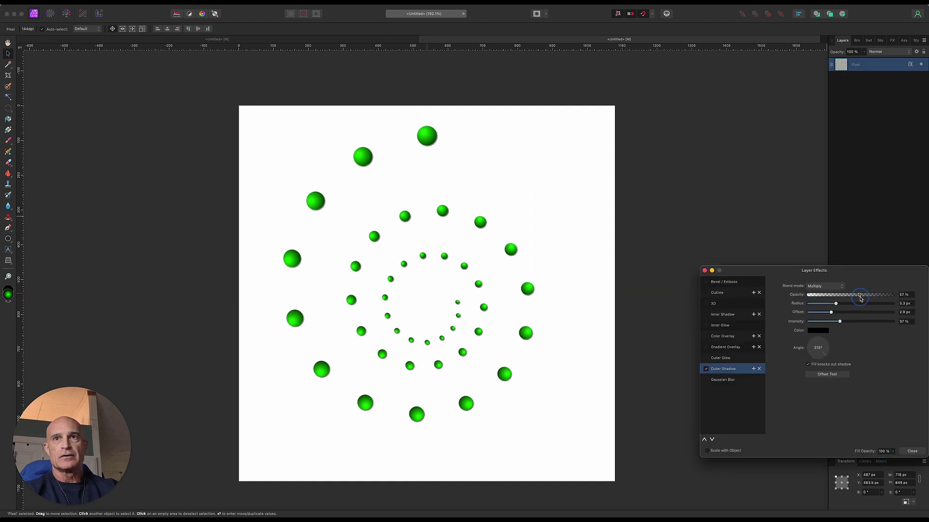
key(Return)
click(726, 269)
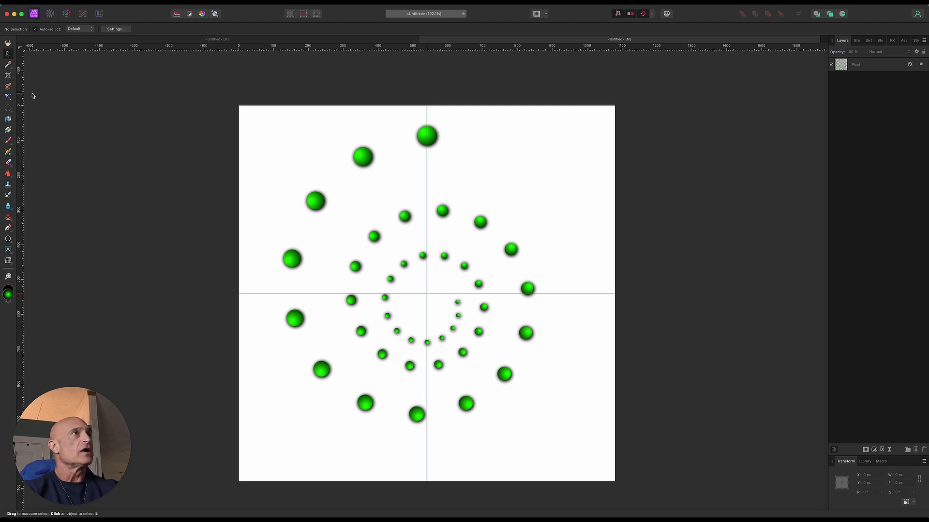
click(69, 4)
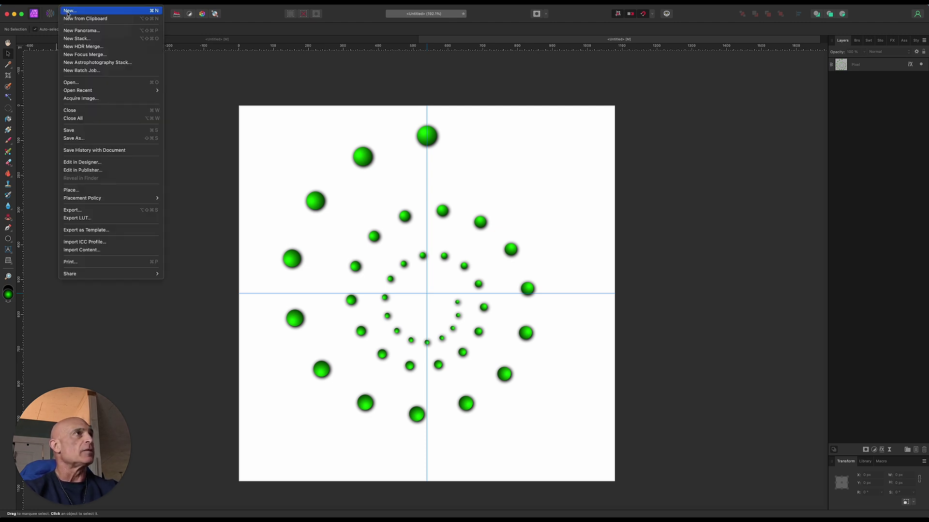
Step: Create a blank 1080×1080 document and draw a tall, narrow diamond centred vertically
click(69, 11)
click(637, 363)
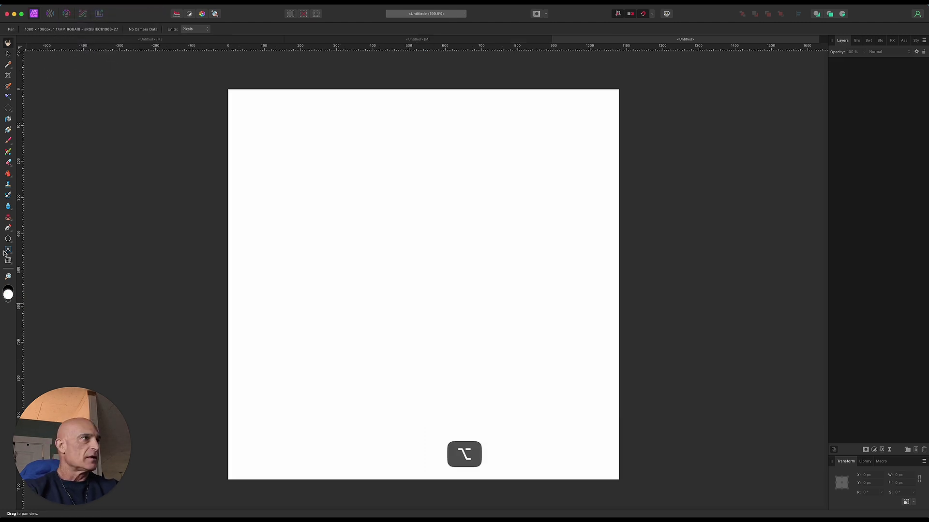
click(8, 239)
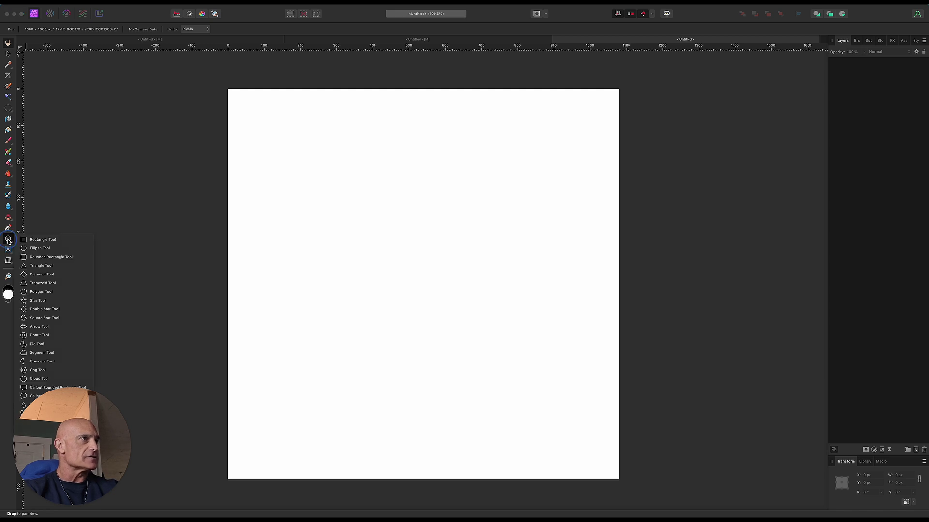
click(33, 276)
drag(412, 119, 434, 264)
key(v)
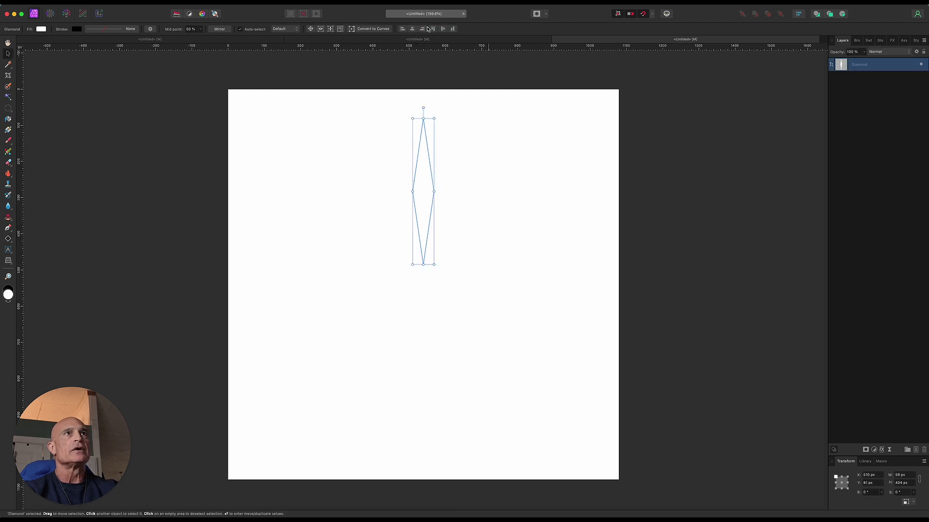
click(442, 29)
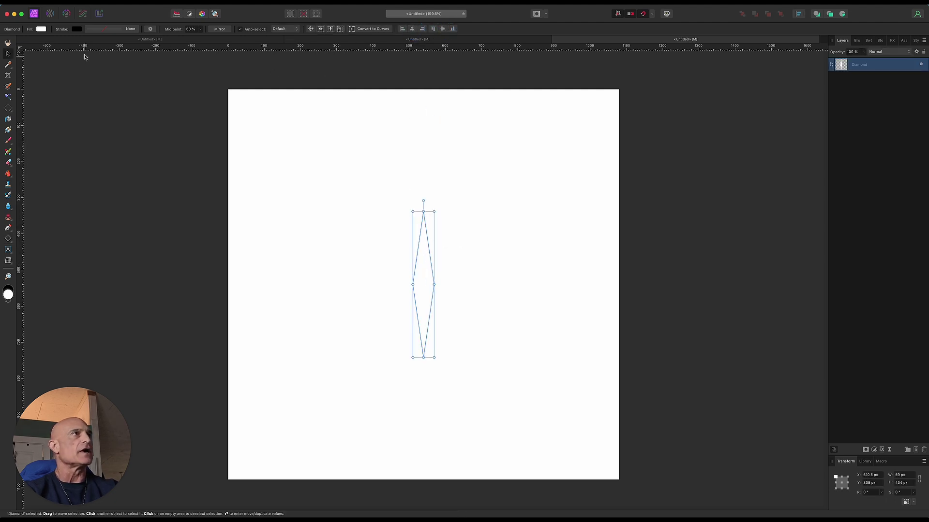
Step: Give the diamond a solid red fill and a black 2 pt outline
click(42, 29)
click(66, 100)
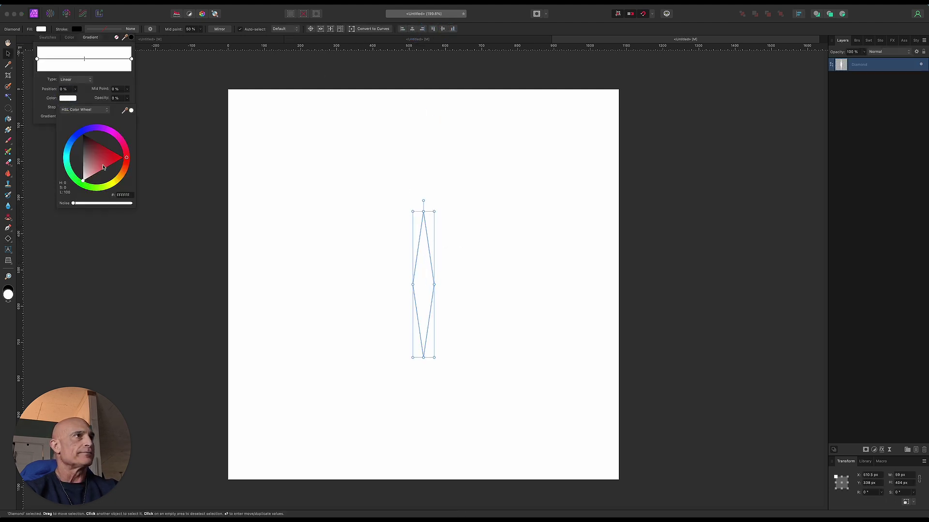
drag(104, 167, 133, 161)
click(69, 37)
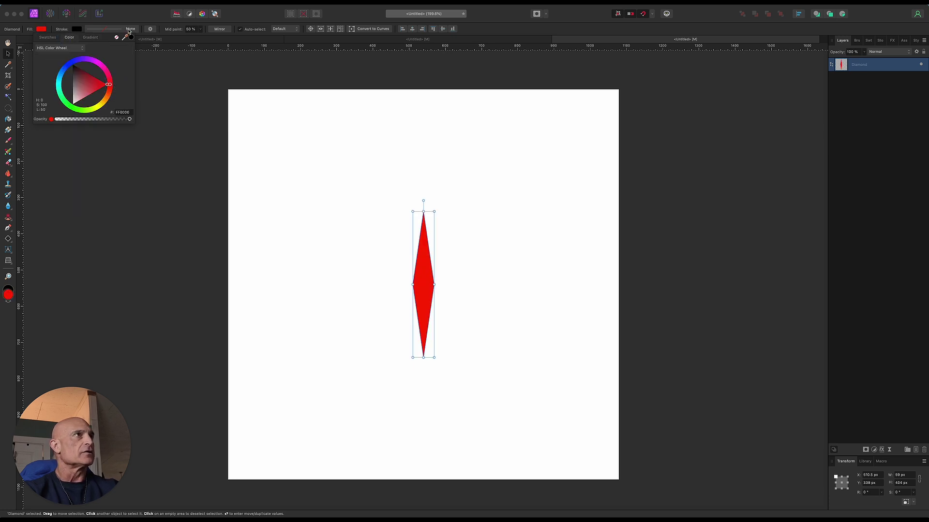
click(129, 29)
click(80, 50)
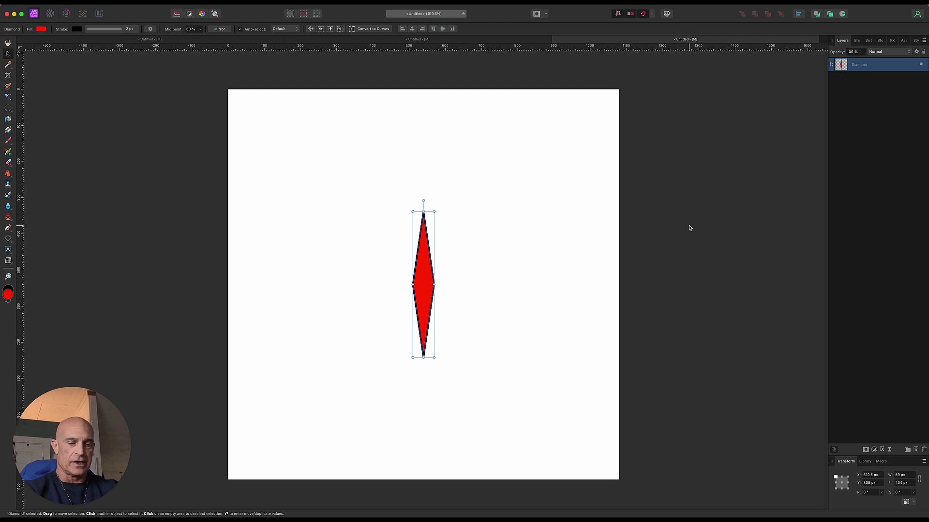
key(Return)
Step: Make 5 rotated duplicates of the diamond, fanning them into a twelve-point star
click(709, 252)
click(693, 264)
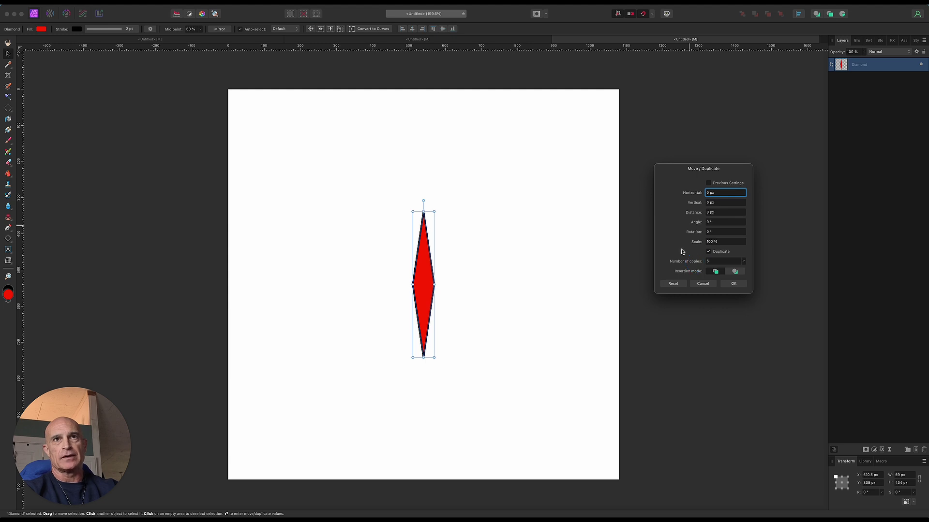
click(734, 272)
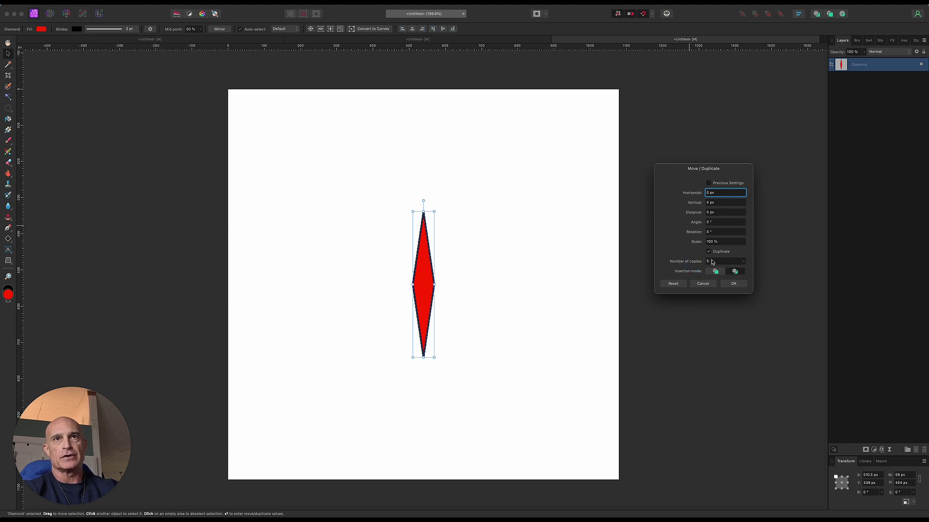
drag(695, 234, 711, 234)
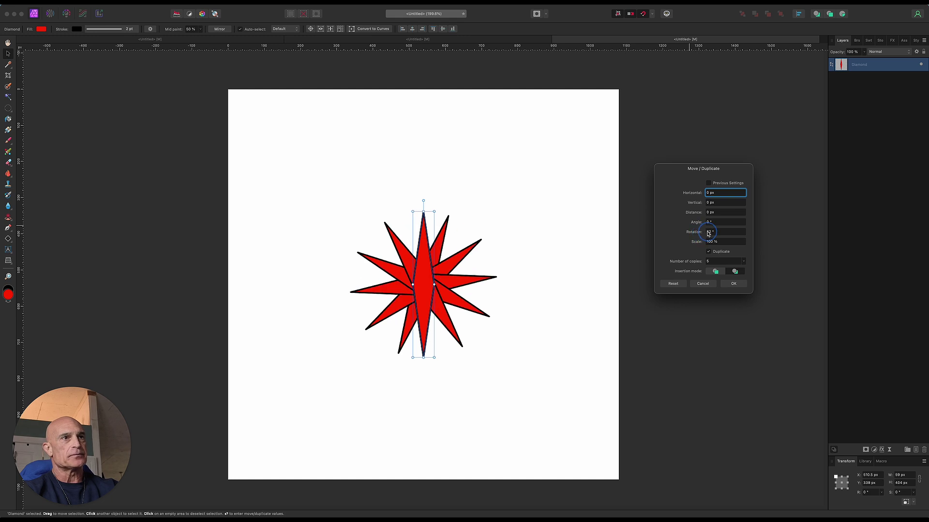
click(732, 284)
Step: Group the six diamond layers into one star and deselect it
shift+click(863, 132)
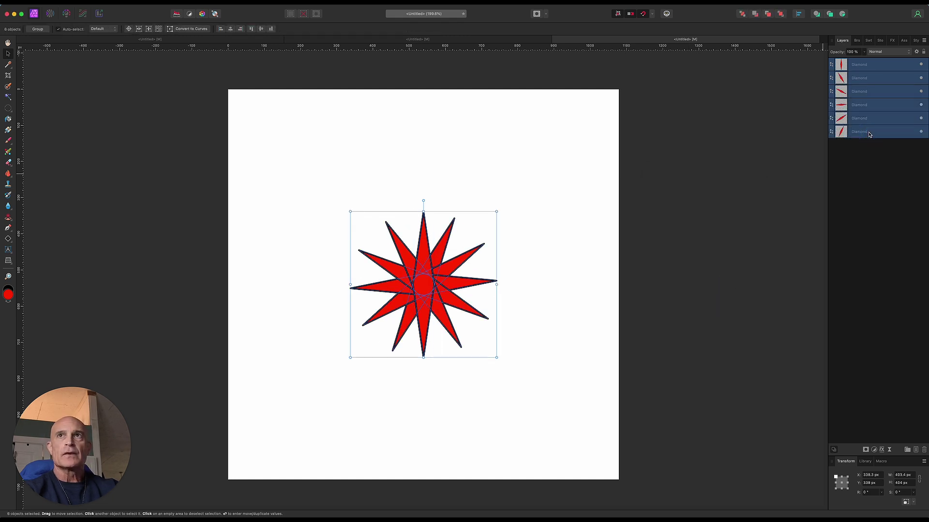
right_click(864, 132)
click(865, 245)
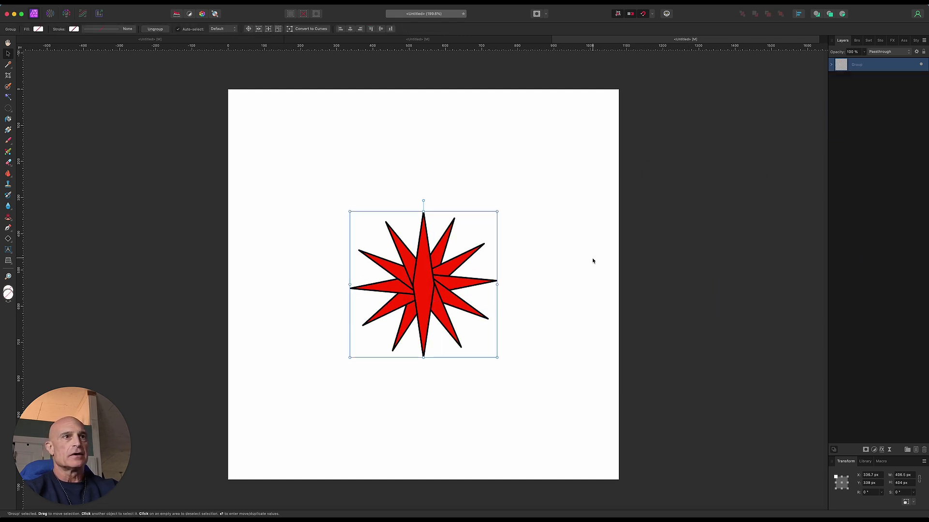
click(135, 146)
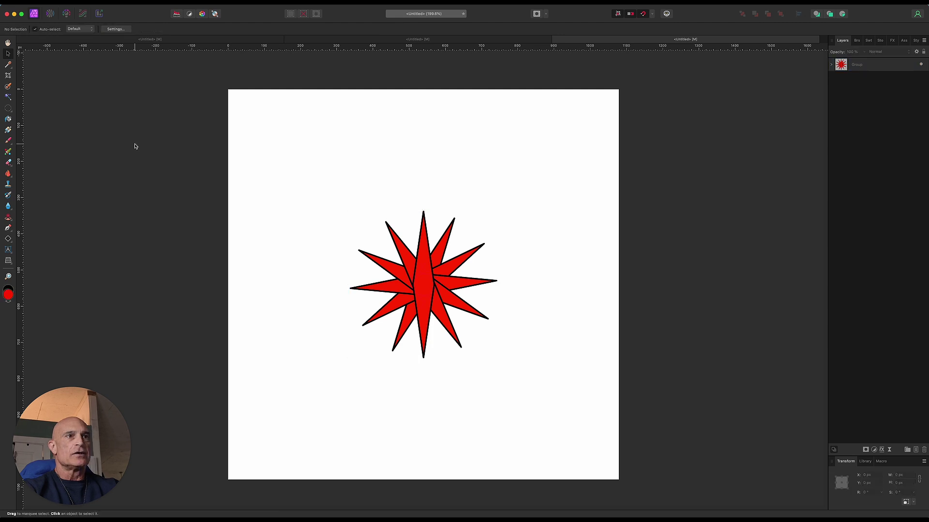